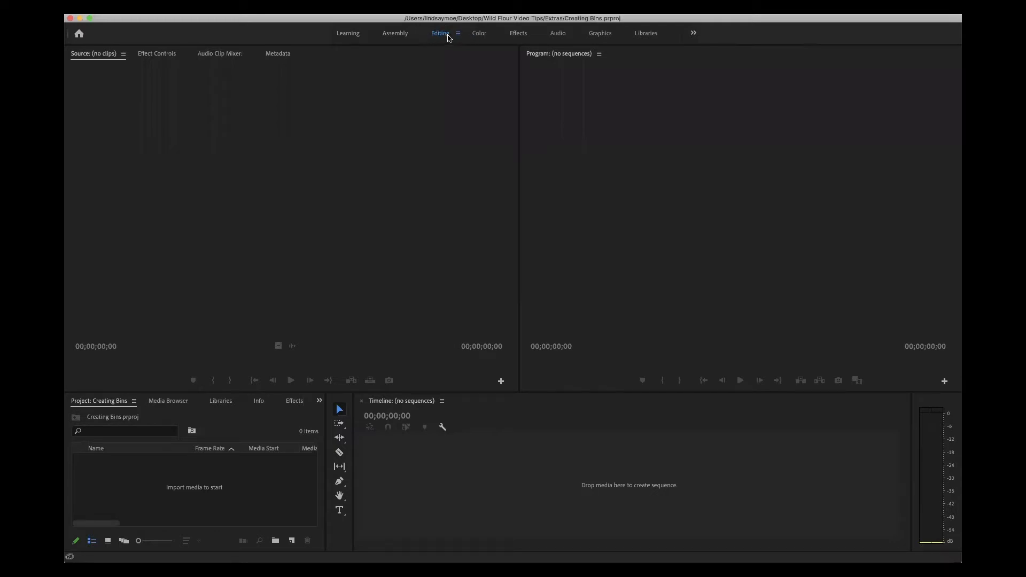
Step: Return to the Editing workspace and bring the Project panel to the front
left_click(480, 35)
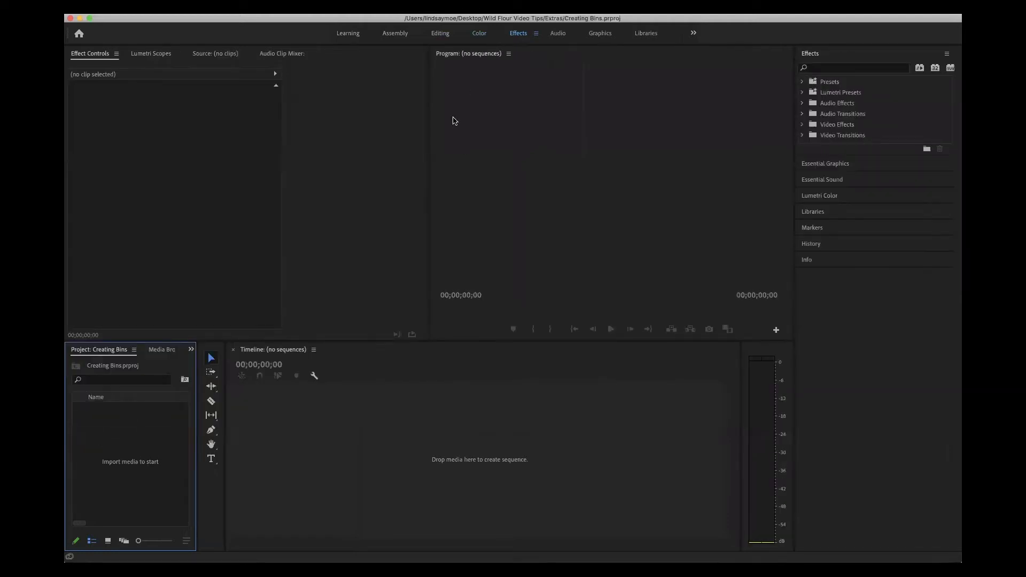
left_click(443, 34)
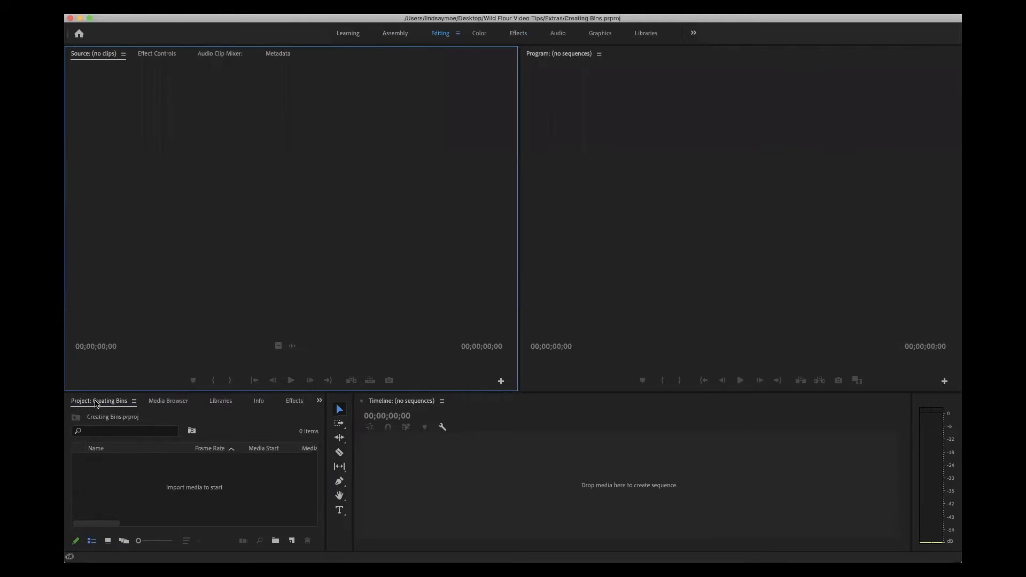
left_click(158, 404)
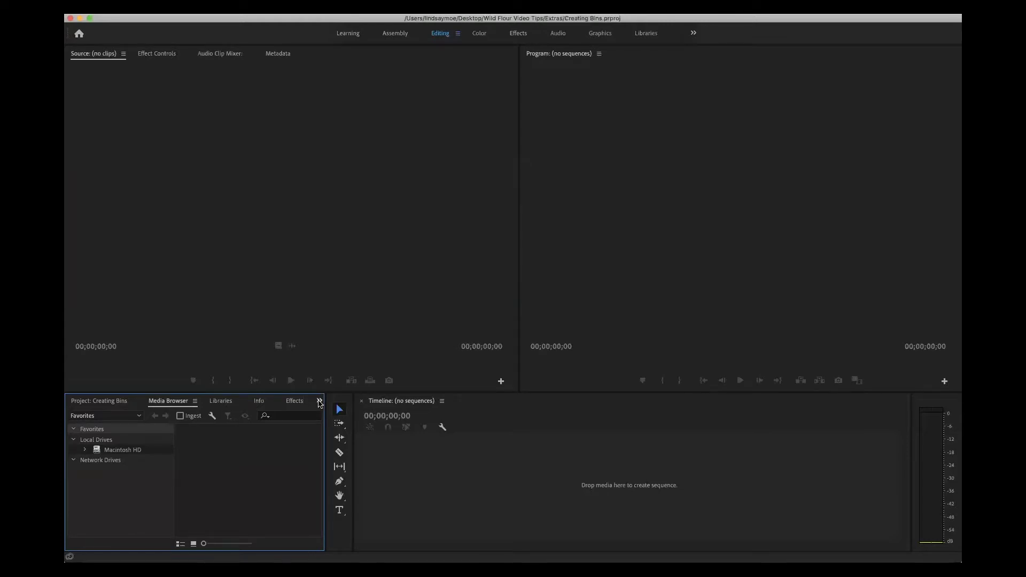
left_click(319, 402)
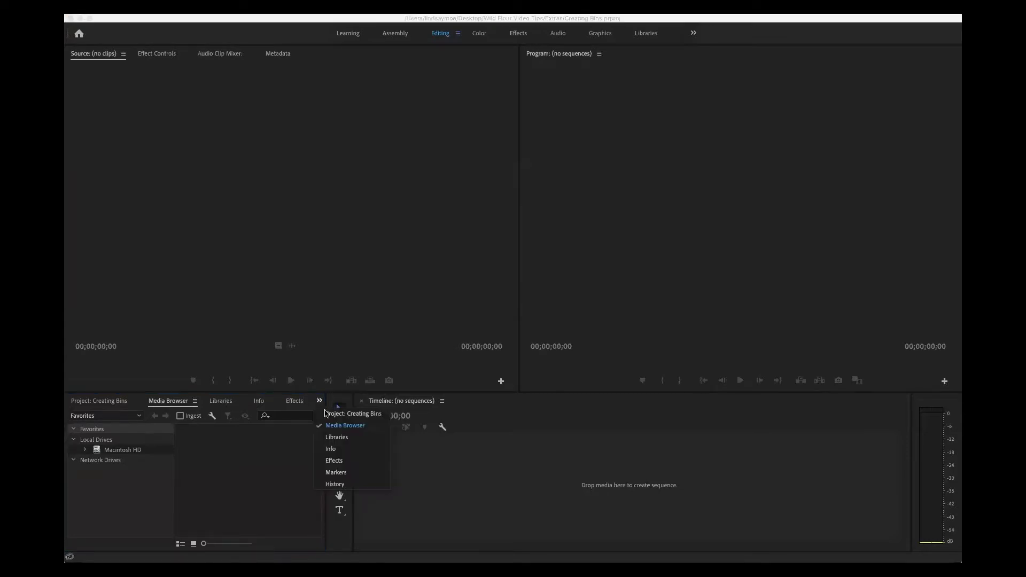
left_click(328, 416)
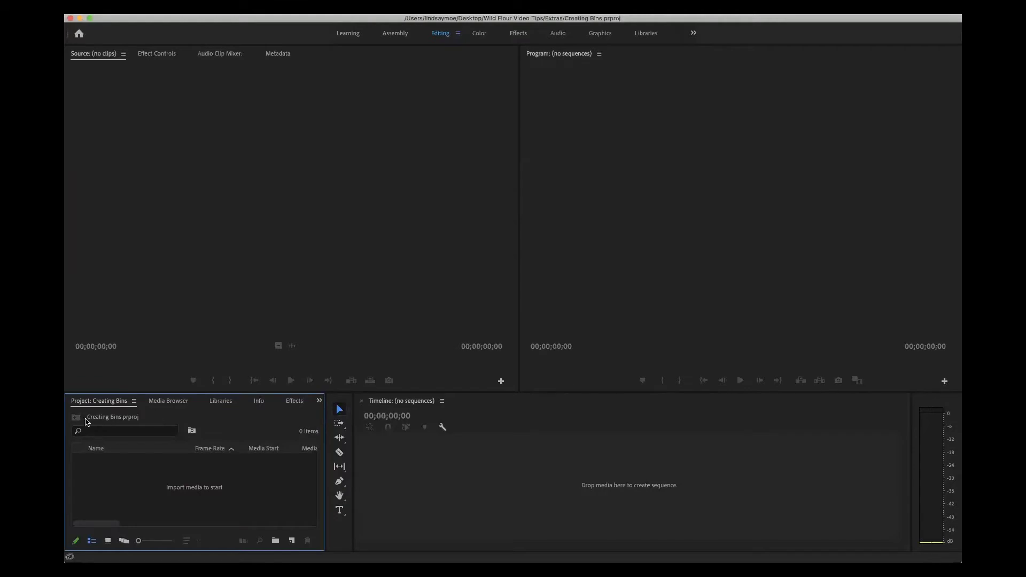
left_click(172, 404)
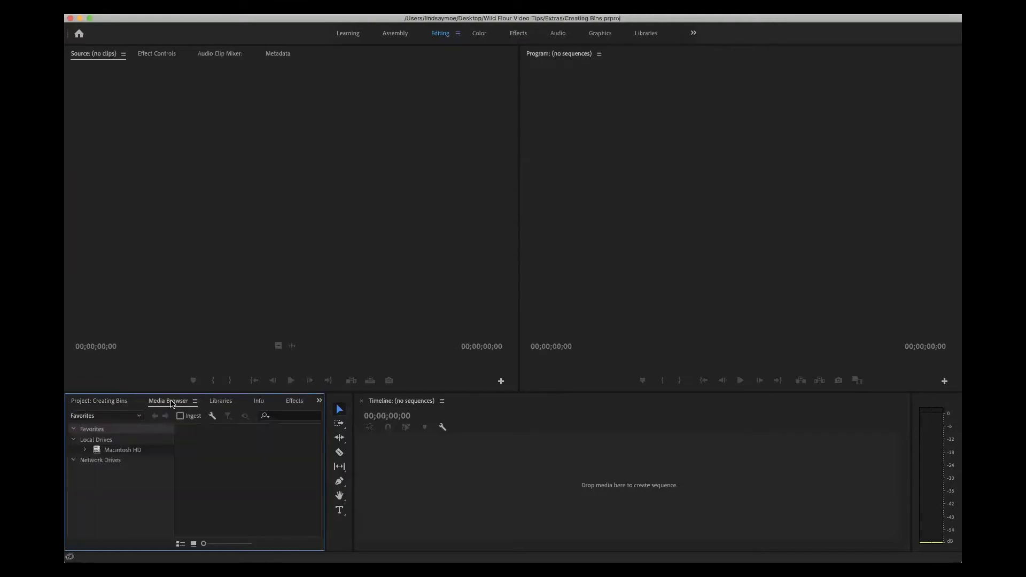
key("shift+1")
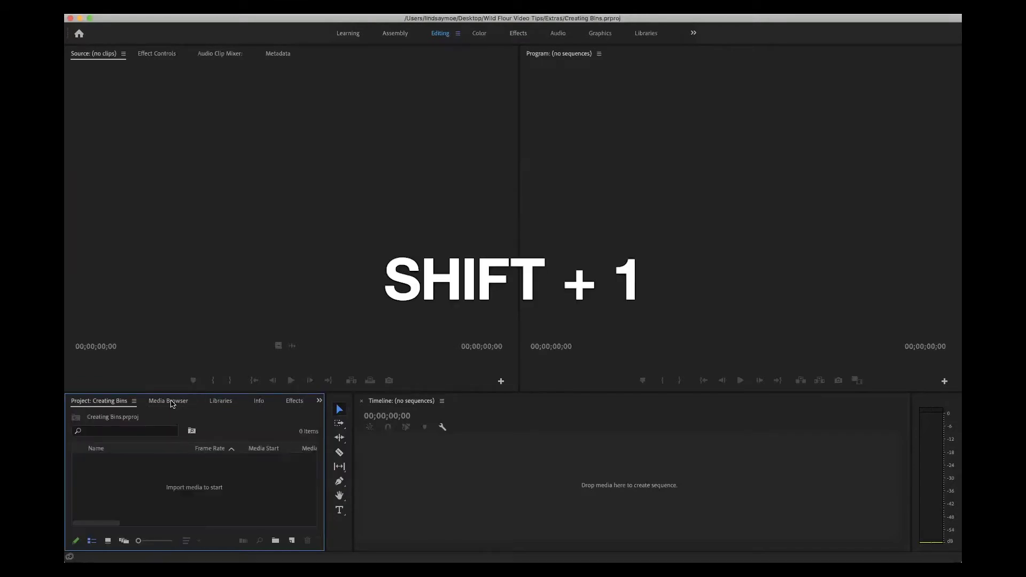
Step: Create bins named Camera 1, Camera 2 and Music
left_click(275, 541)
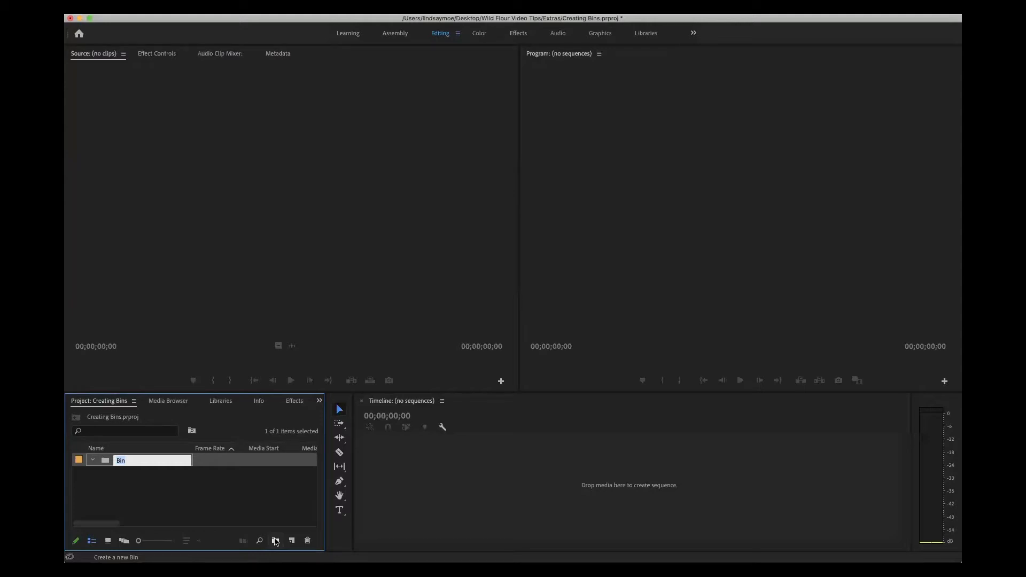
type("Camera 1")
key("Tab")
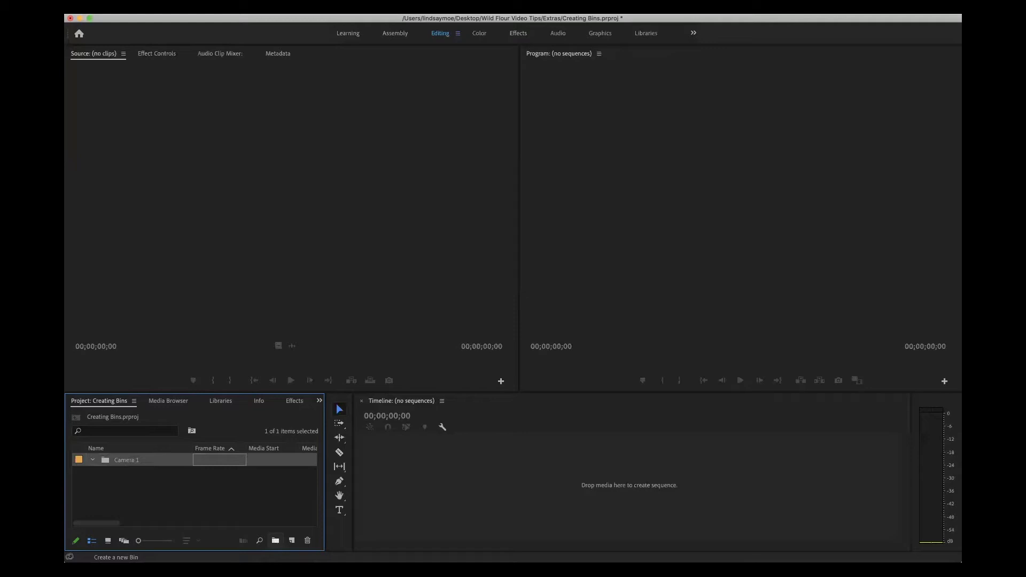
left_click(276, 541)
type("Cam")
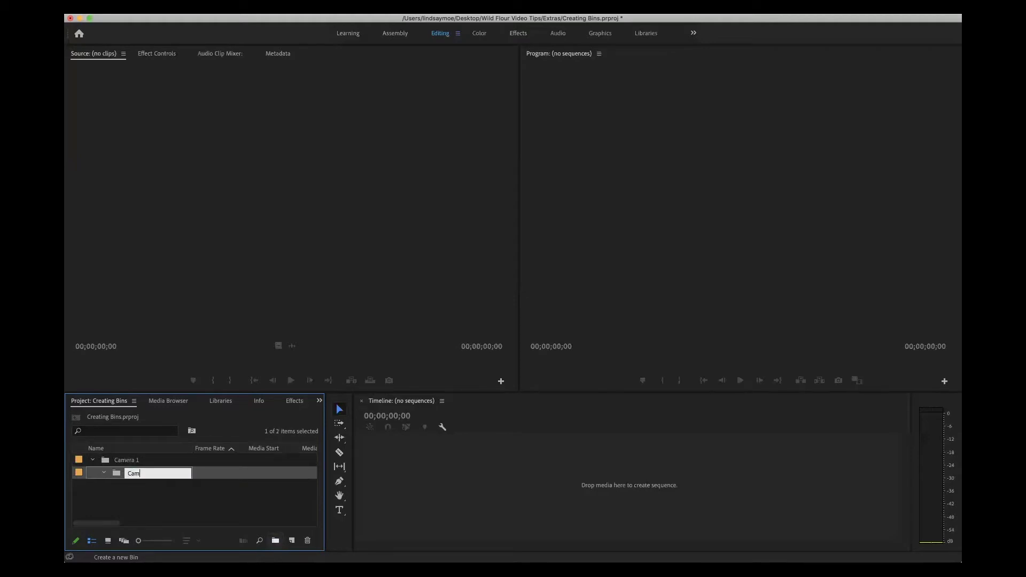
type("era 2")
key("Tab")
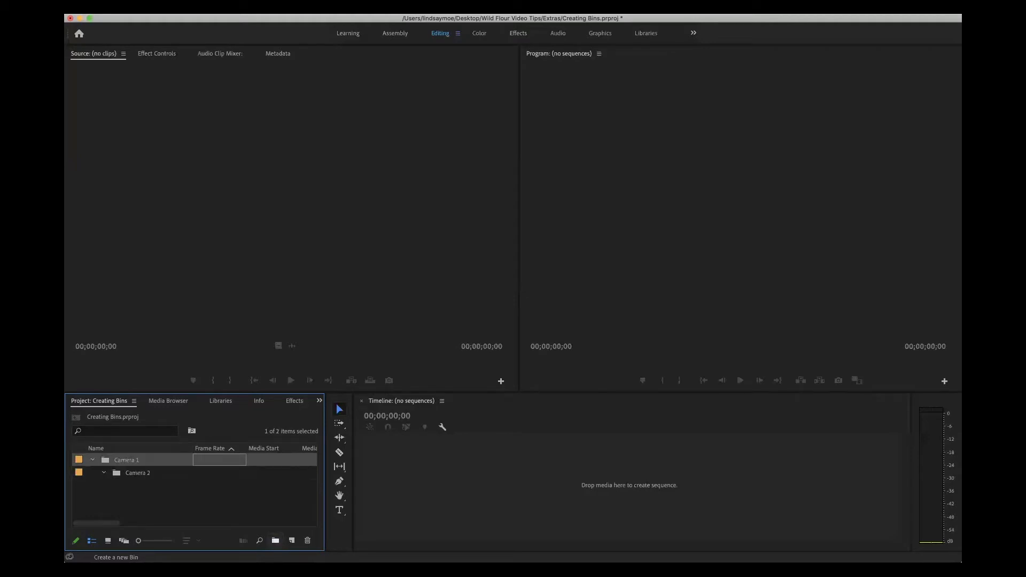
left_click(276, 540)
type("Music")
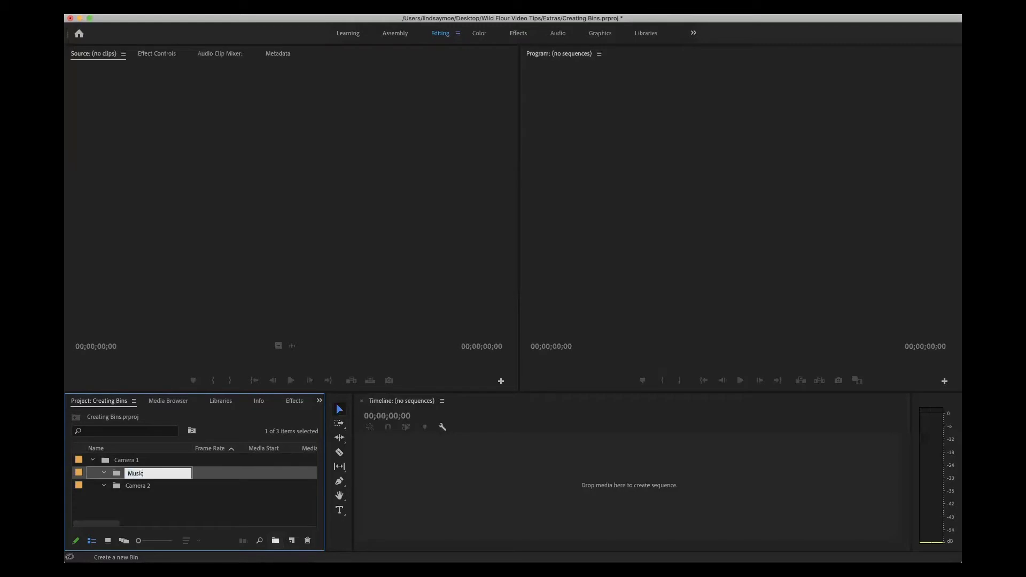
key("Return")
Step: Add bins named Voice Over, Sequences and Titles, then collapse Camera 1
left_click(276, 540)
type("V")
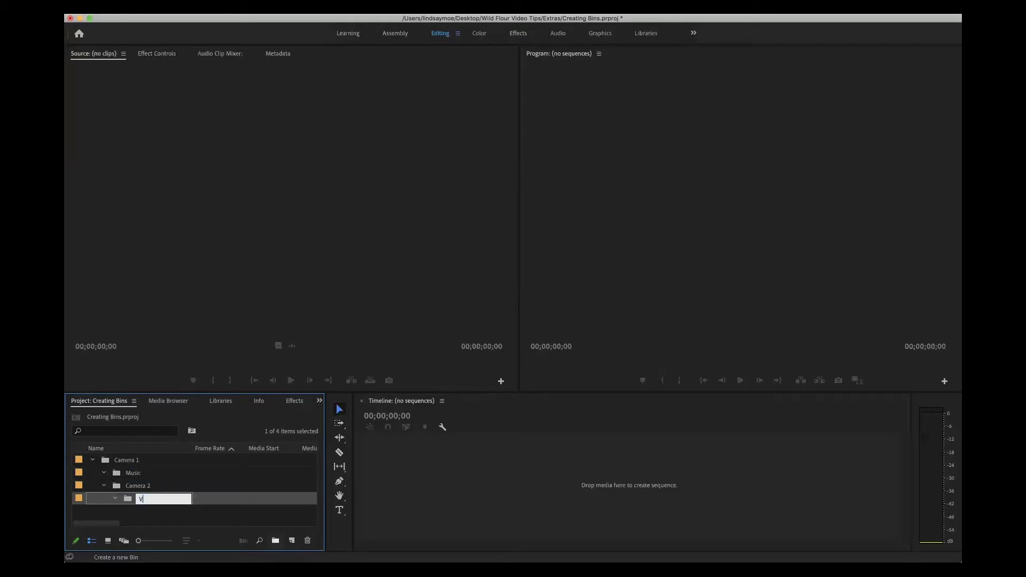
type("oice Over")
key("Return")
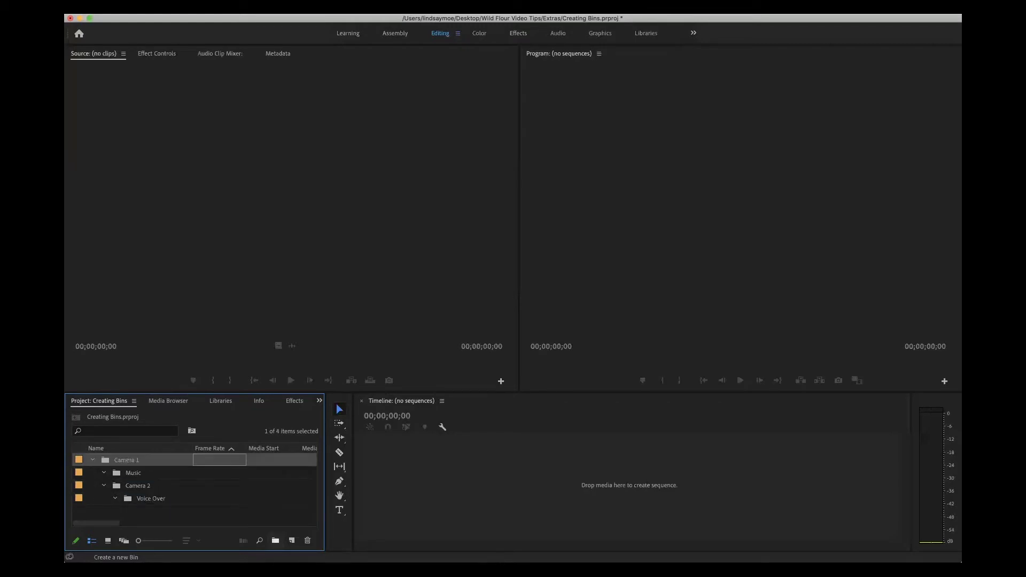
left_click(275, 541)
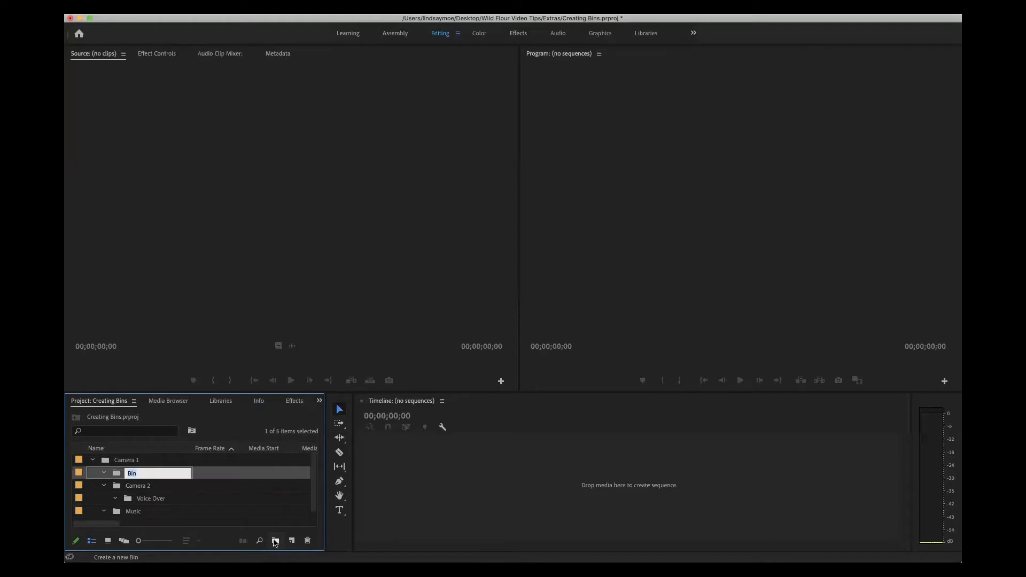
type("Sequences")
key("Return")
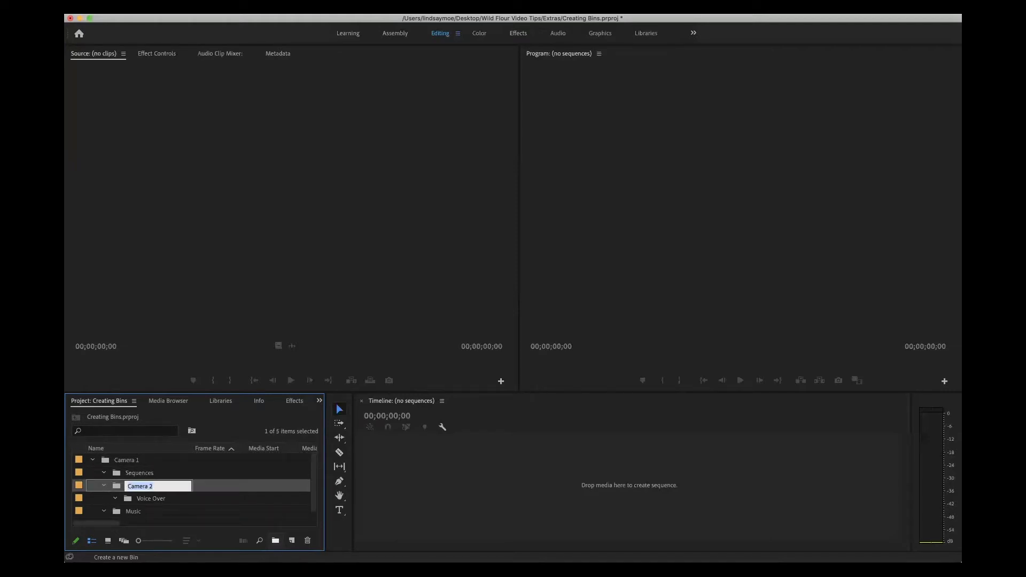
left_click(275, 541)
type("Titles")
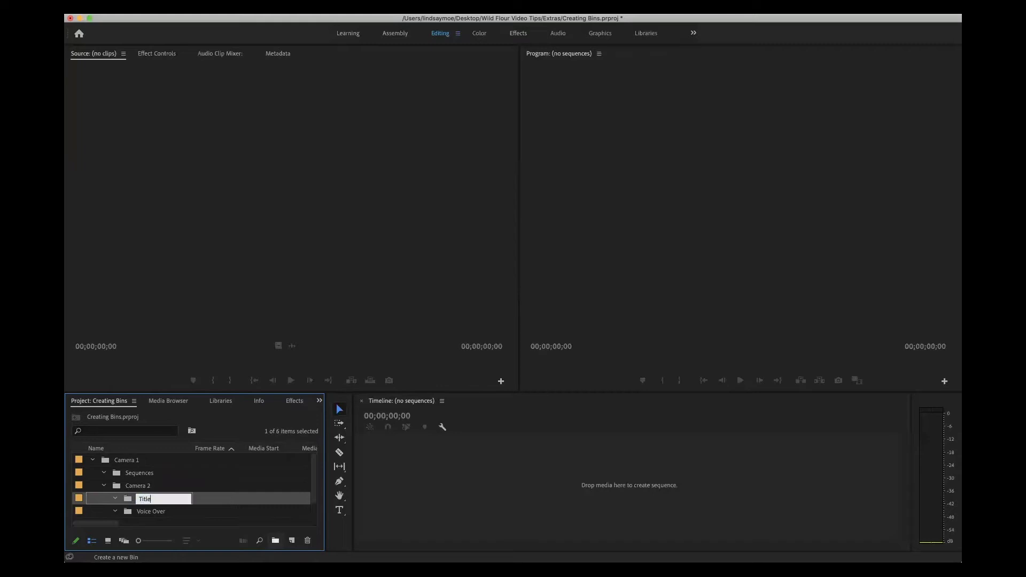
key("Tab")
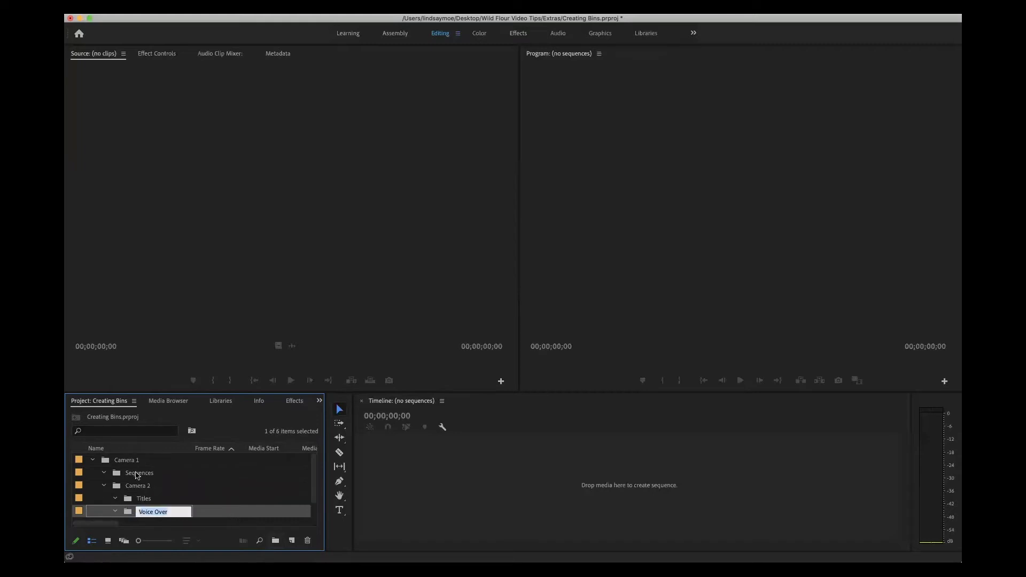
left_click(93, 461)
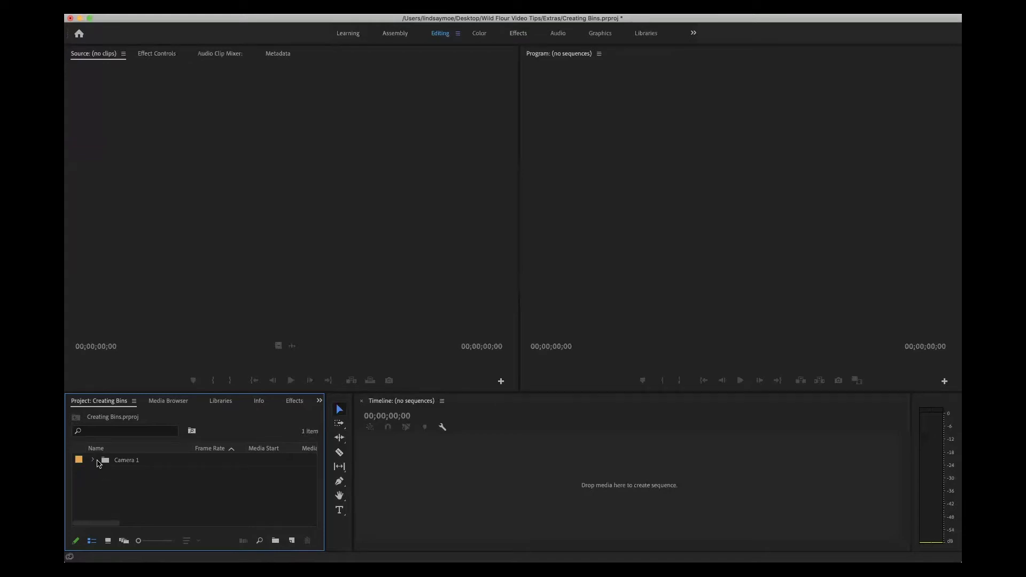
Step: Move the Camera 2, Sequences, Music, Voice Over and Titles bins out to the project's top level
left_click(93, 460)
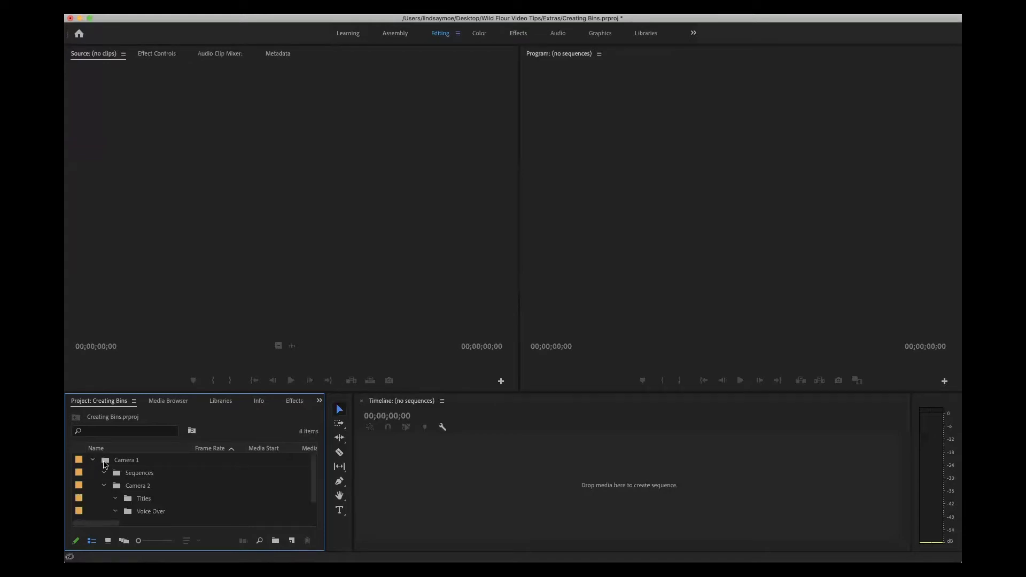
left_click(117, 488)
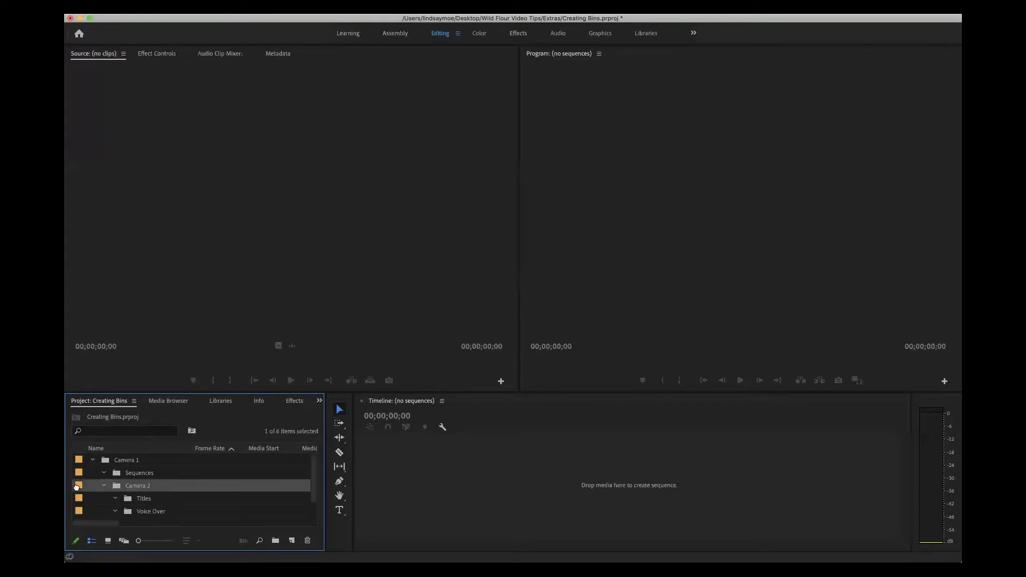
key("super+z")
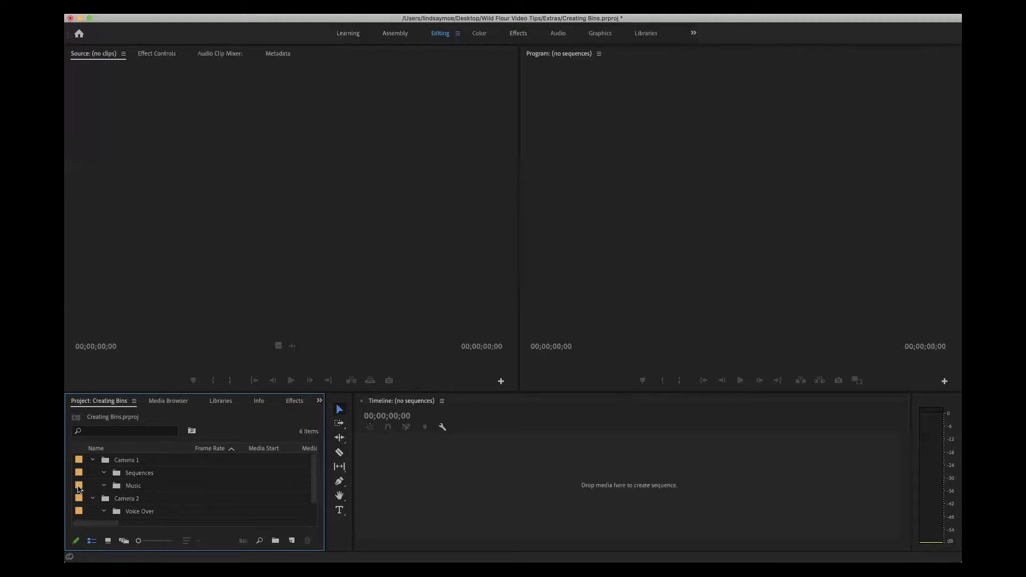
left_click(117, 473)
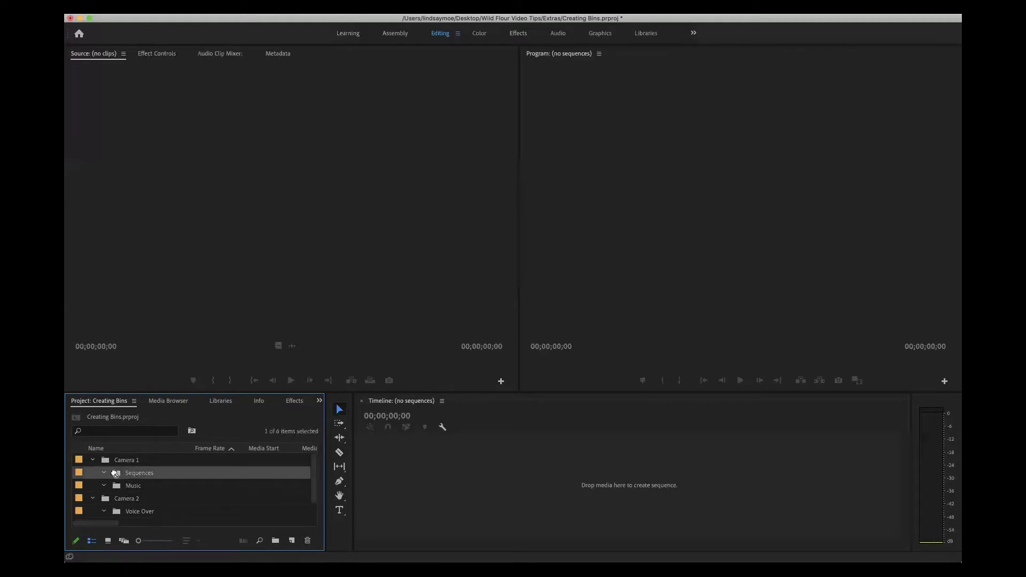
key("Delete")
left_click_drag(118, 479, 80, 475)
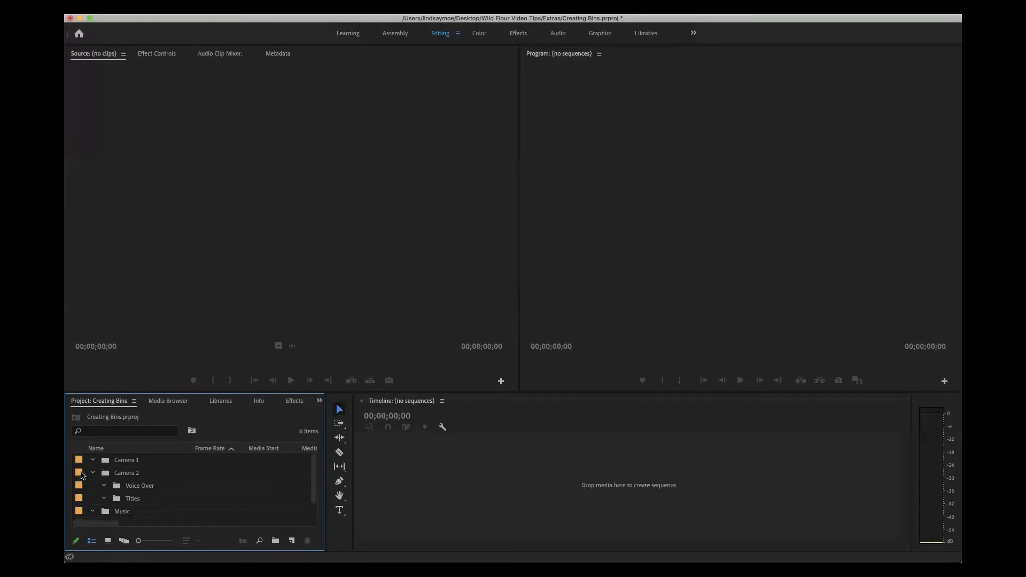
left_click(116, 486)
key("Delete")
left_click_drag(116, 487, 80, 489)
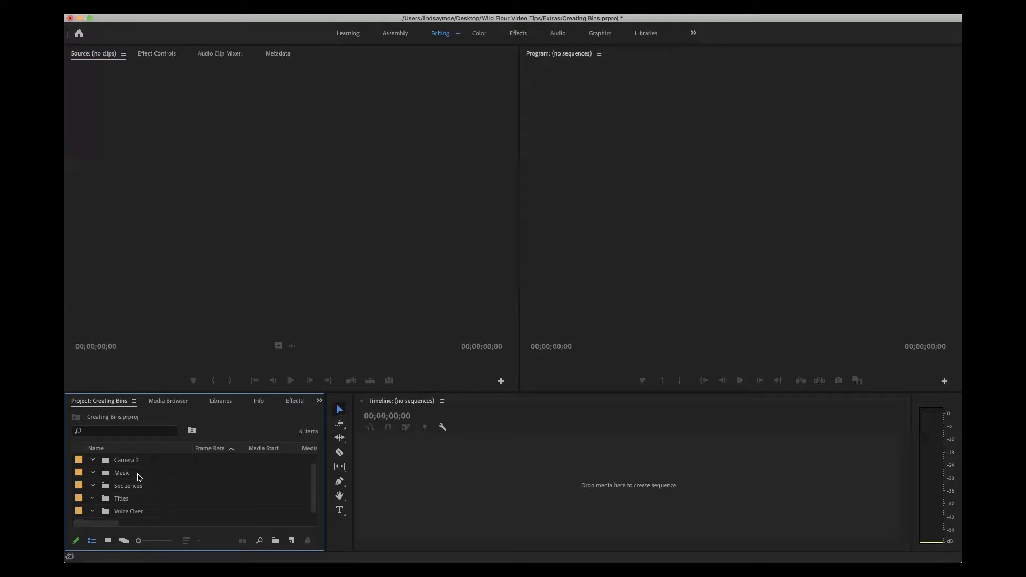
scroll(139, 477, "up", 1)
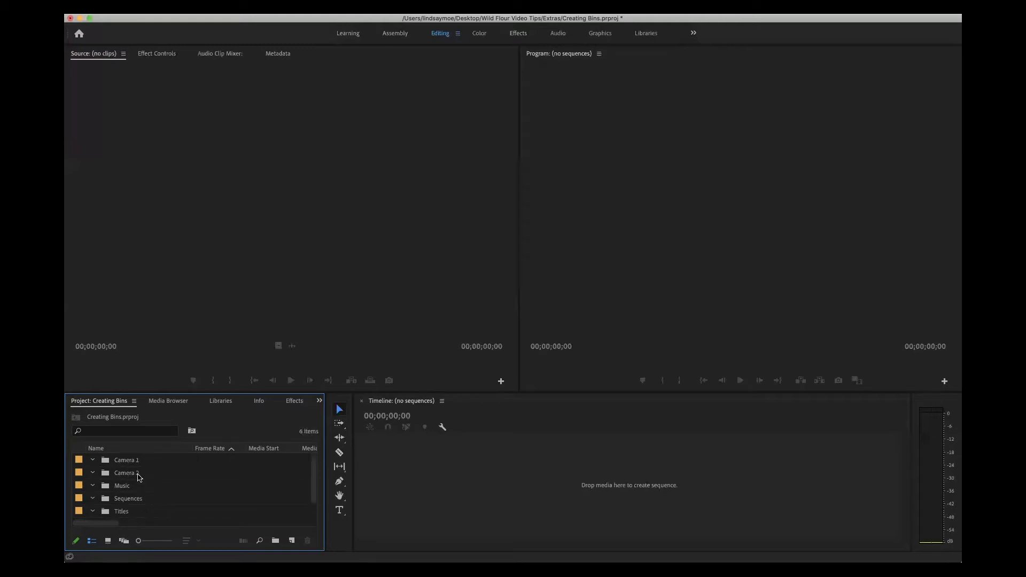
Step: Label the Camera 1 bin Violet, Camera 2 Iris and Music Forest
right_click(81, 462)
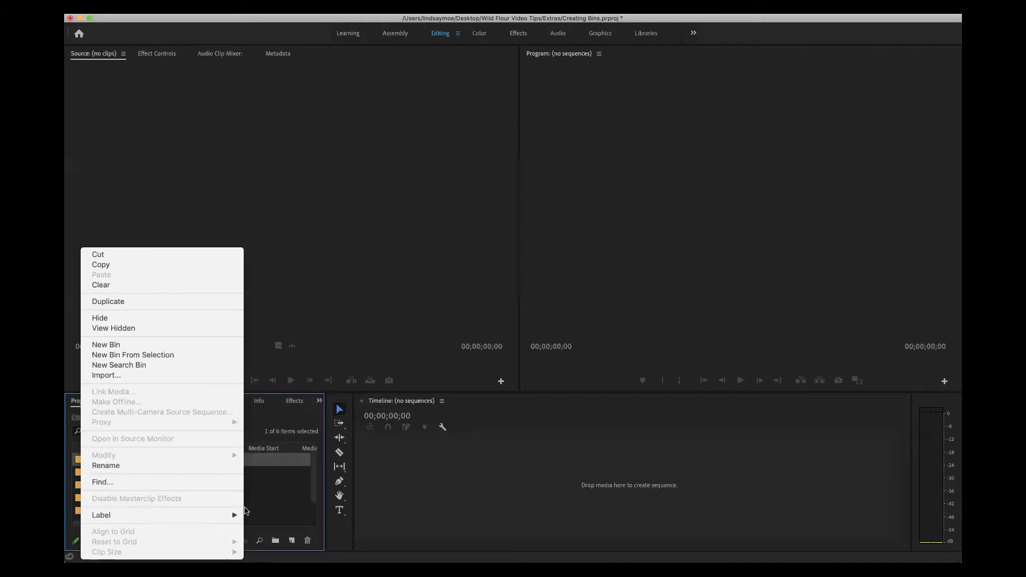
mouse_move(230, 516)
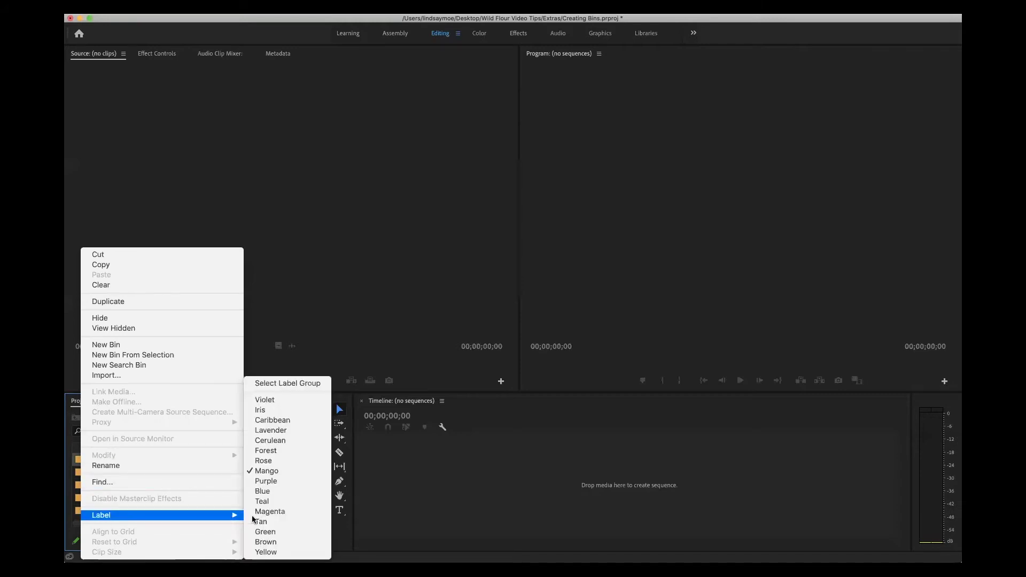
left_click(292, 404)
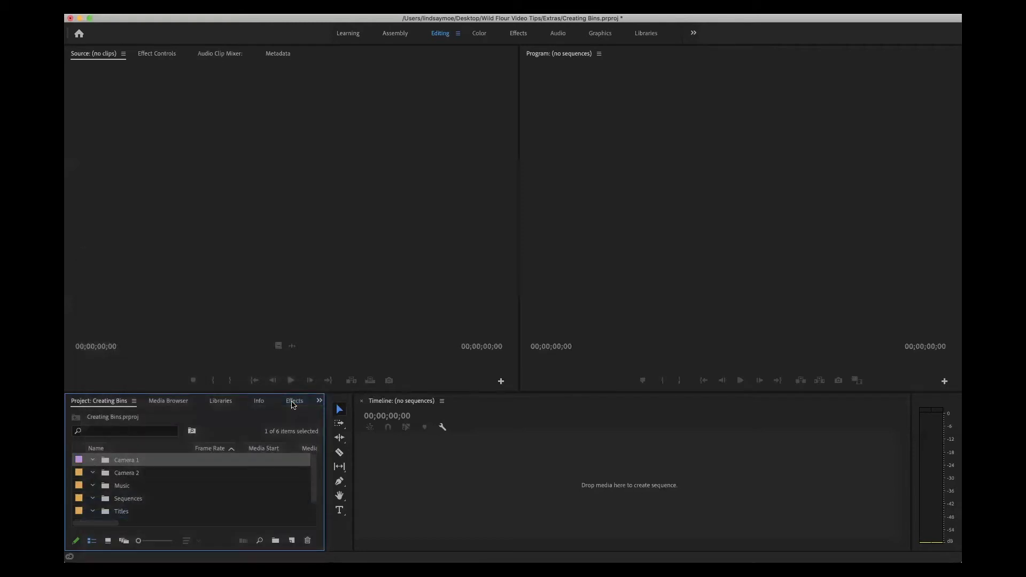
right_click(78, 474)
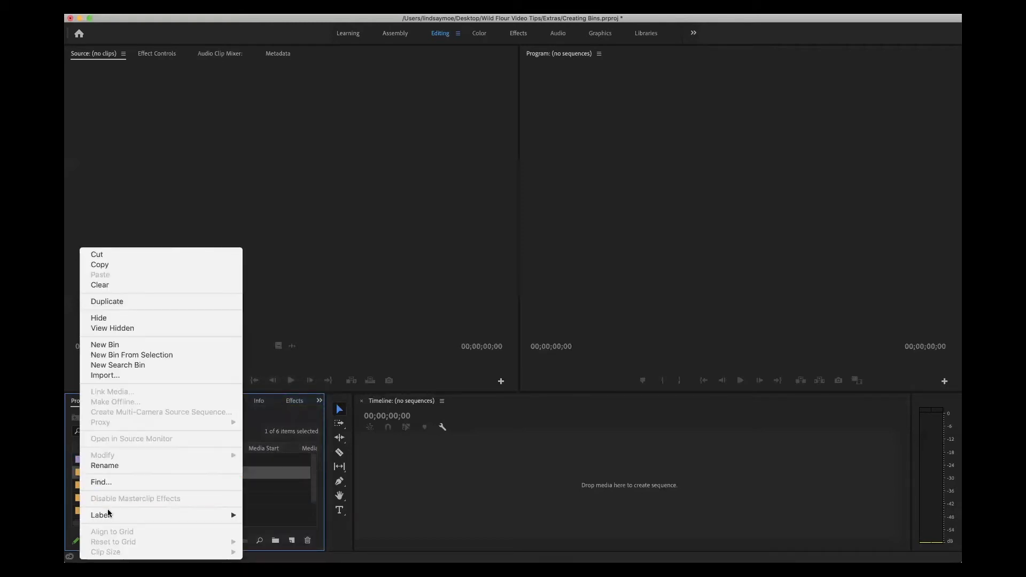
mouse_move(99, 515)
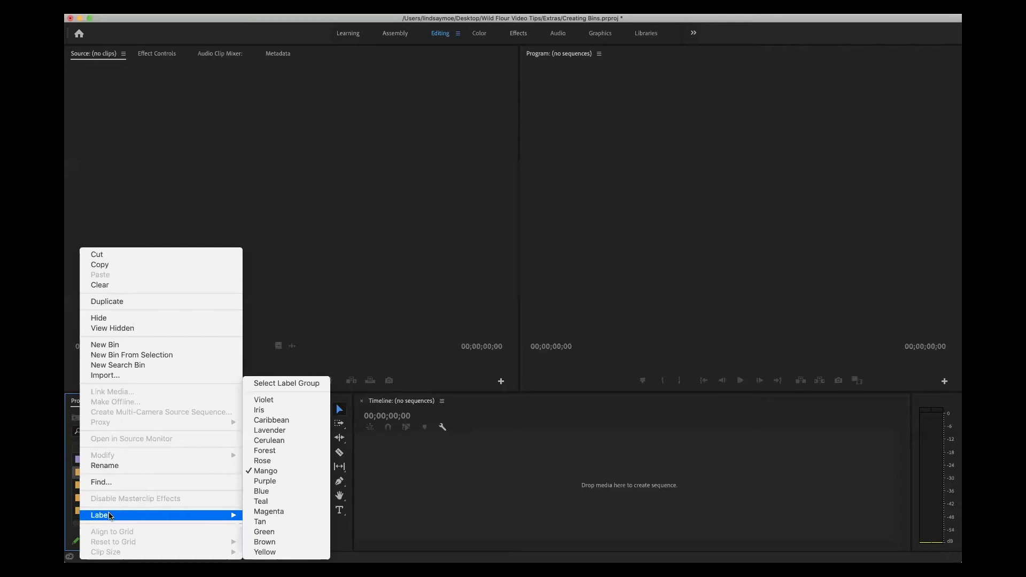
left_click(262, 409)
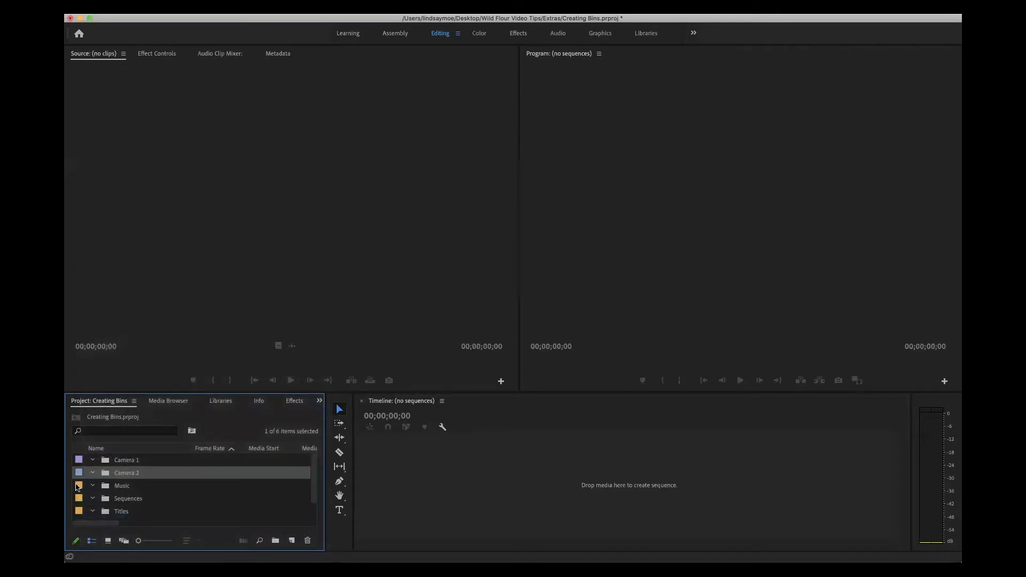
right_click(78, 486)
mouse_move(230, 516)
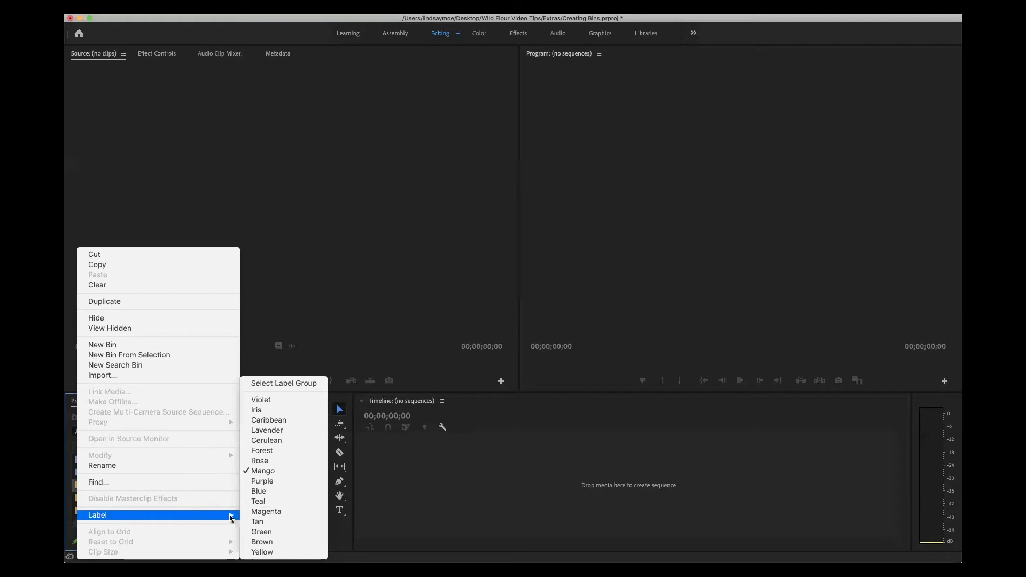
left_click(282, 450)
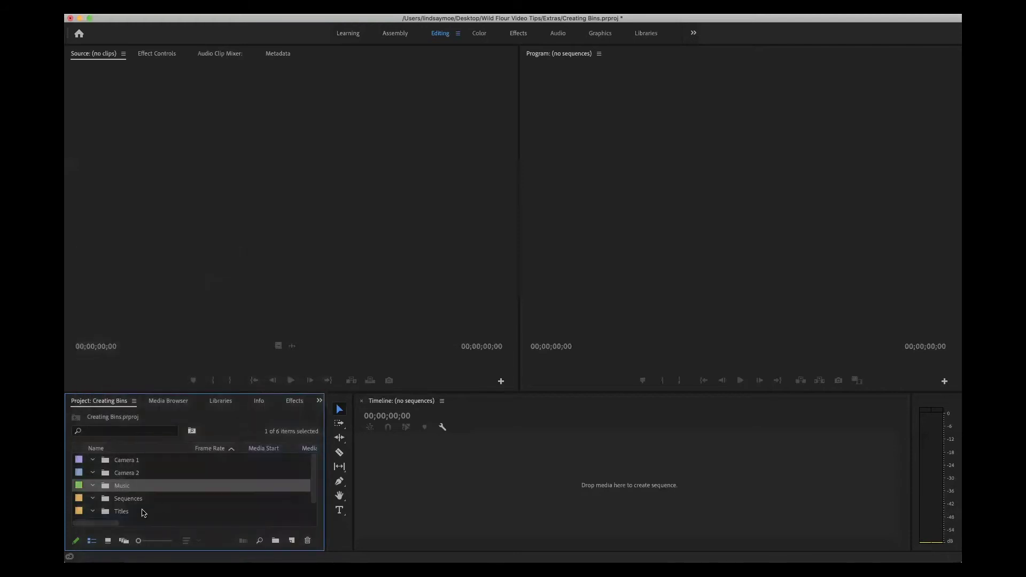
Step: Label the Sequences bin Magenta and the Titles bin Tan
right_click(80, 500)
mouse_move(113, 519)
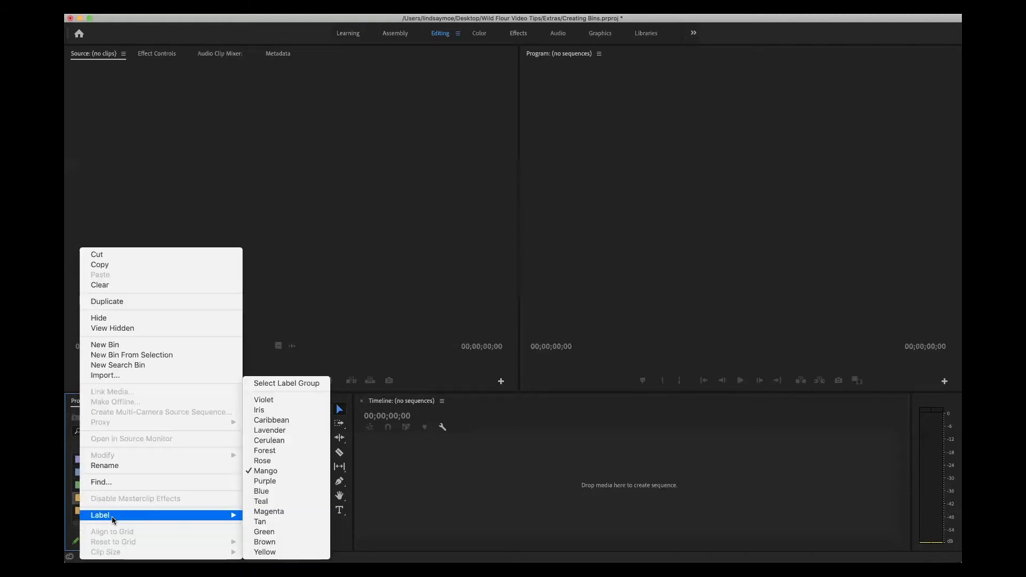
left_click(278, 511)
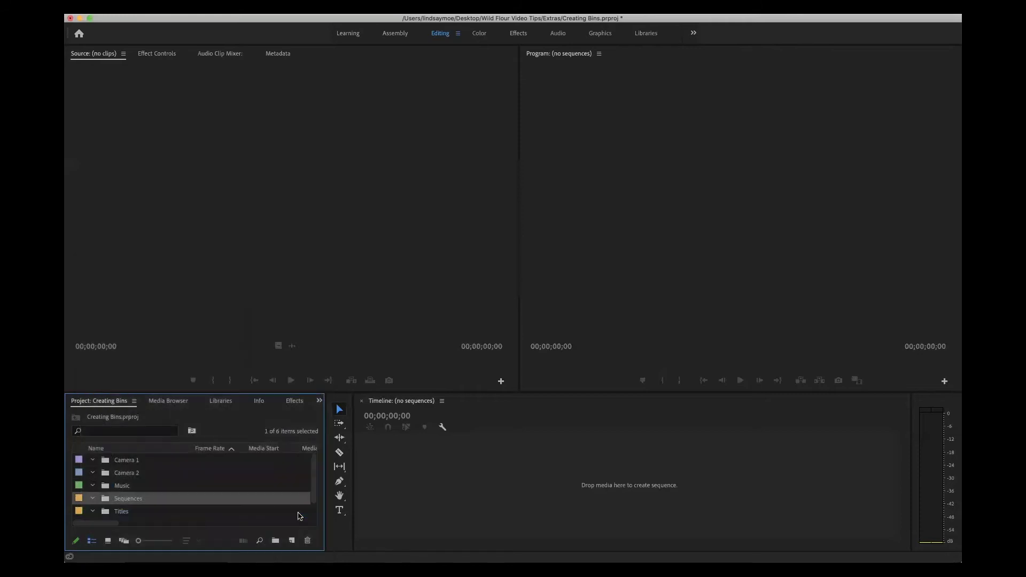
right_click(89, 512)
mouse_move(122, 517)
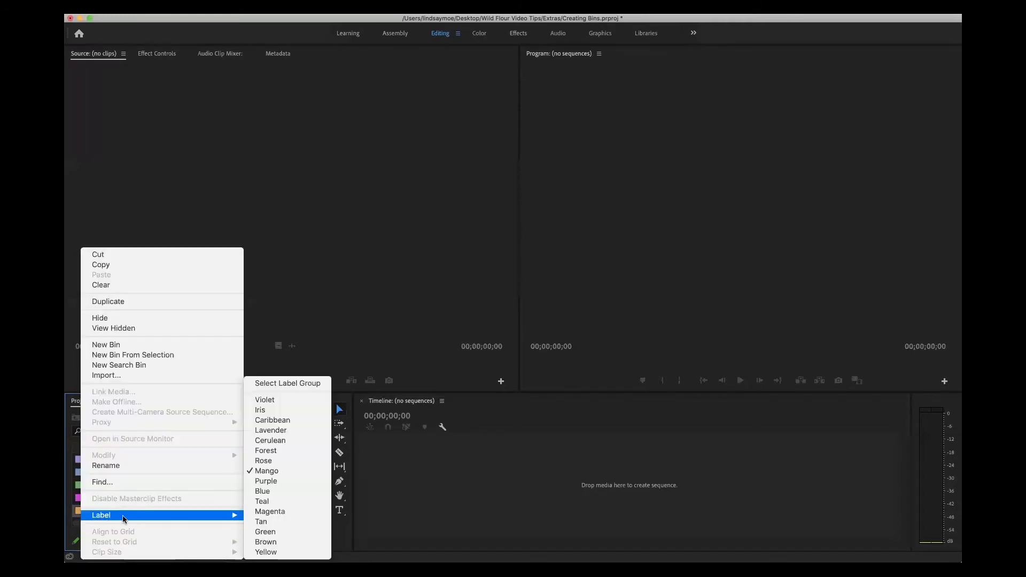
left_click(277, 522)
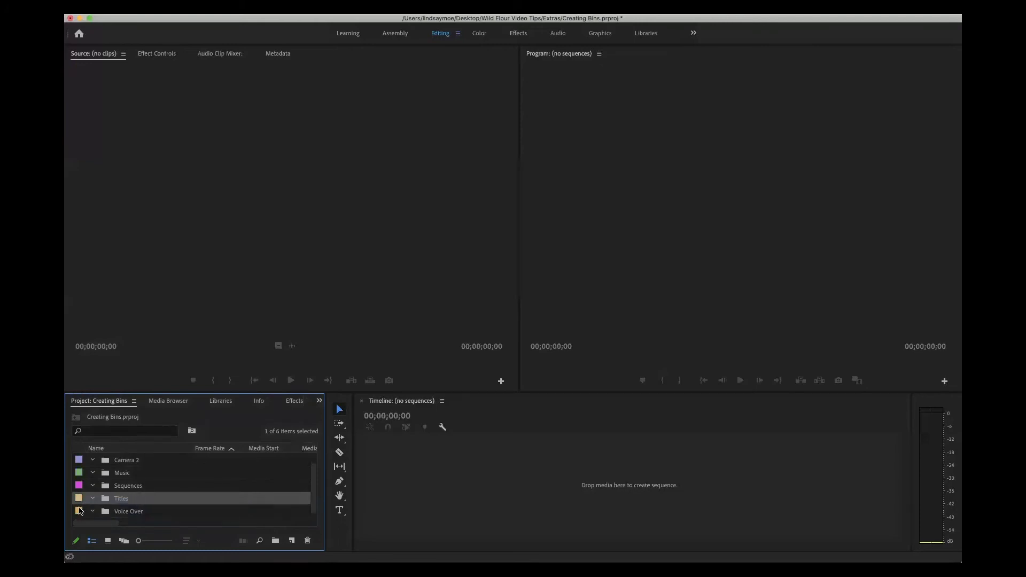
scroll(120, 507, "up", 1)
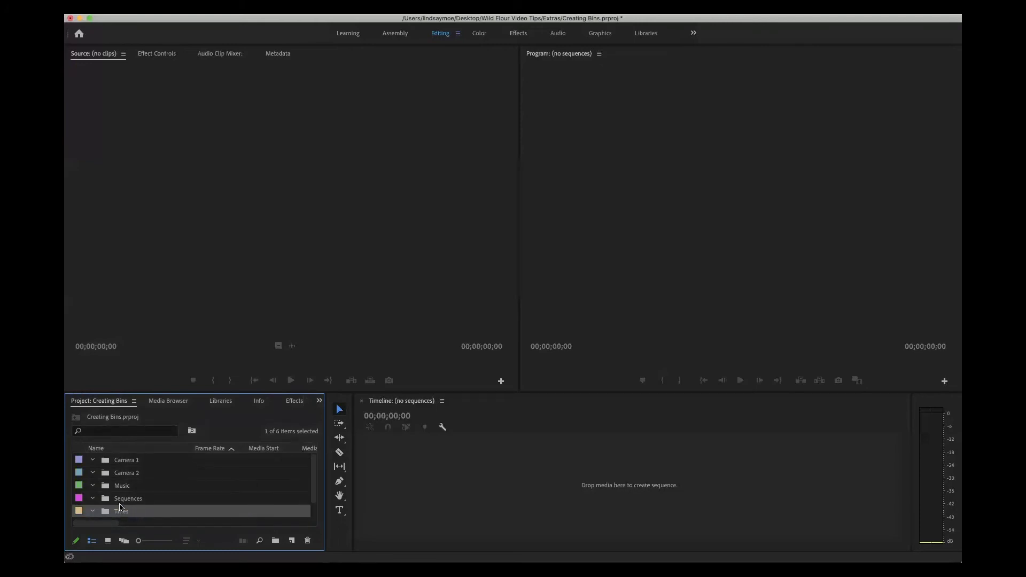
Step: Import the ten Avocado Toast clips into the Camera 1 bin
left_click(107, 462)
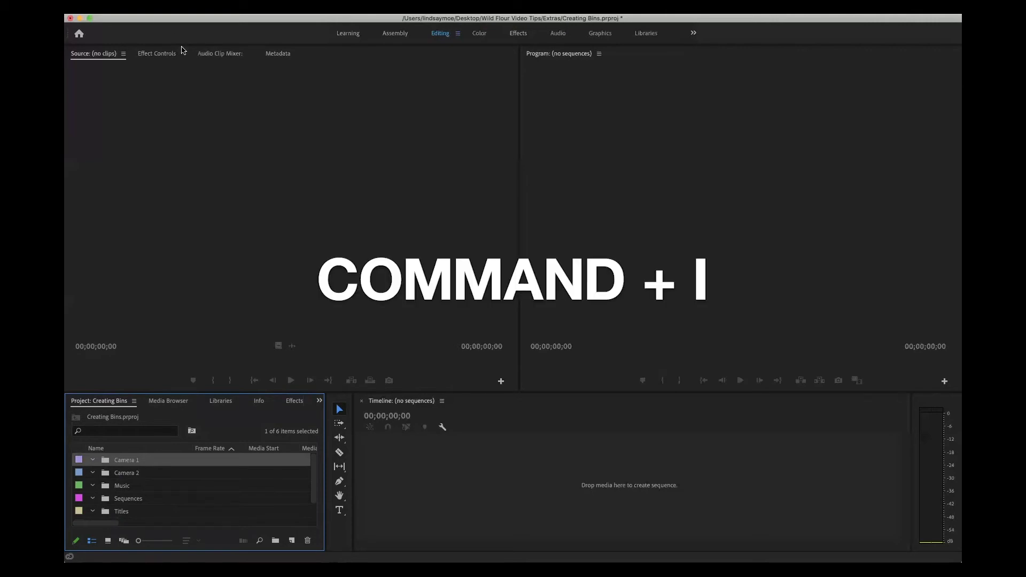
key("super+i")
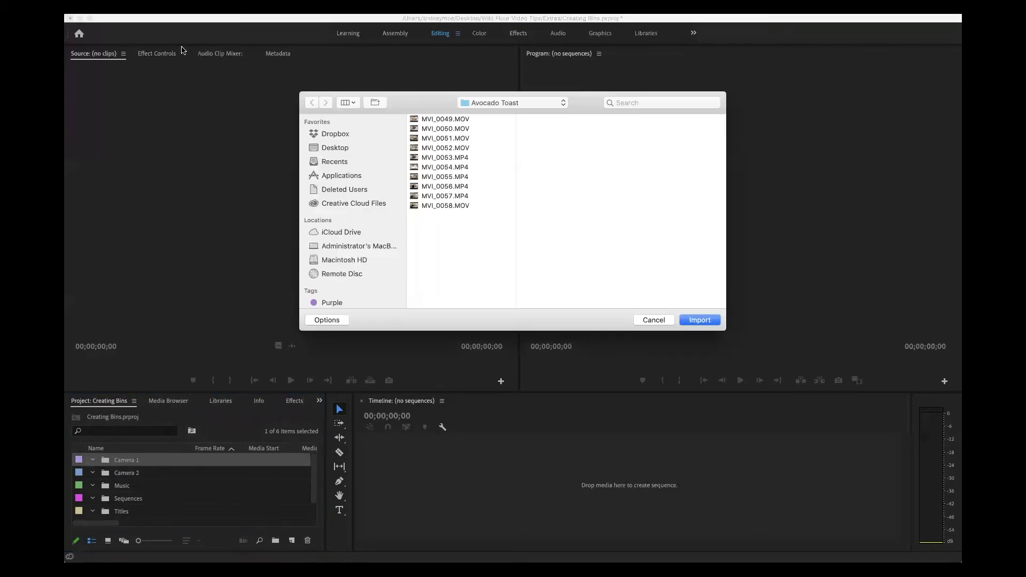
left_click(432, 119)
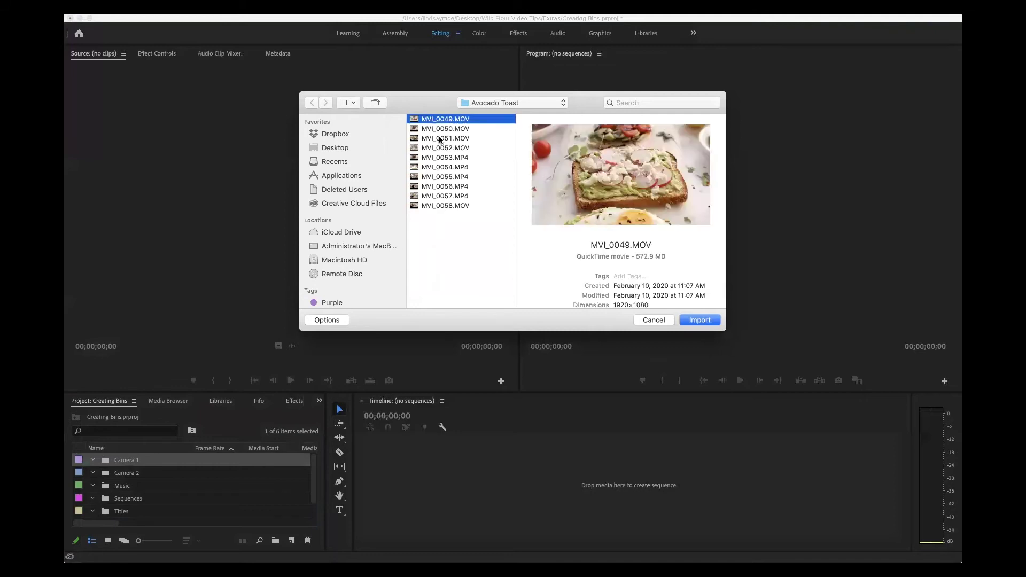
left_click(435, 205, "shift")
left_click(700, 320)
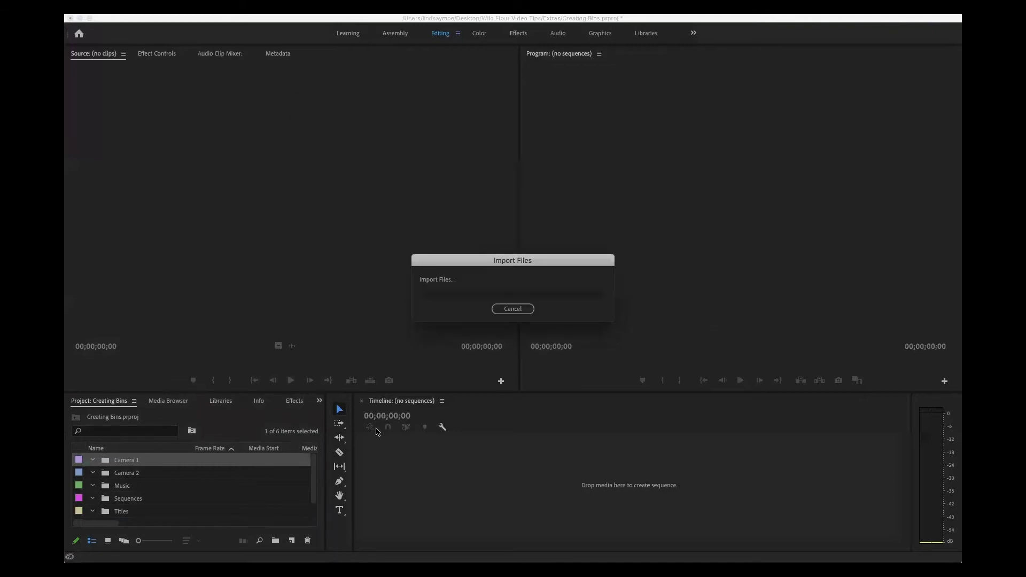
scroll(133, 481, "up", 1)
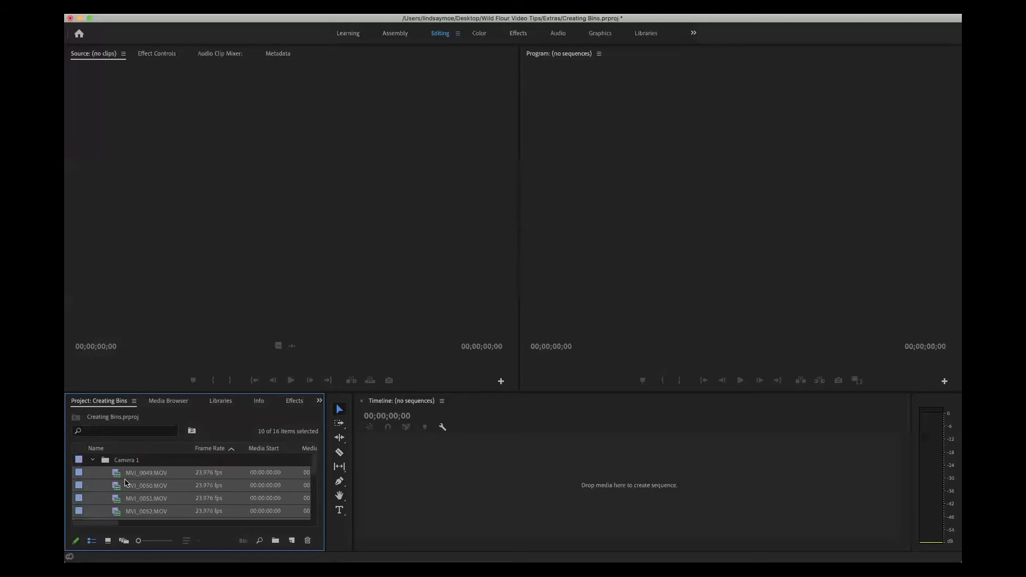
left_click(131, 472)
scroll(131, 474, "down", 5)
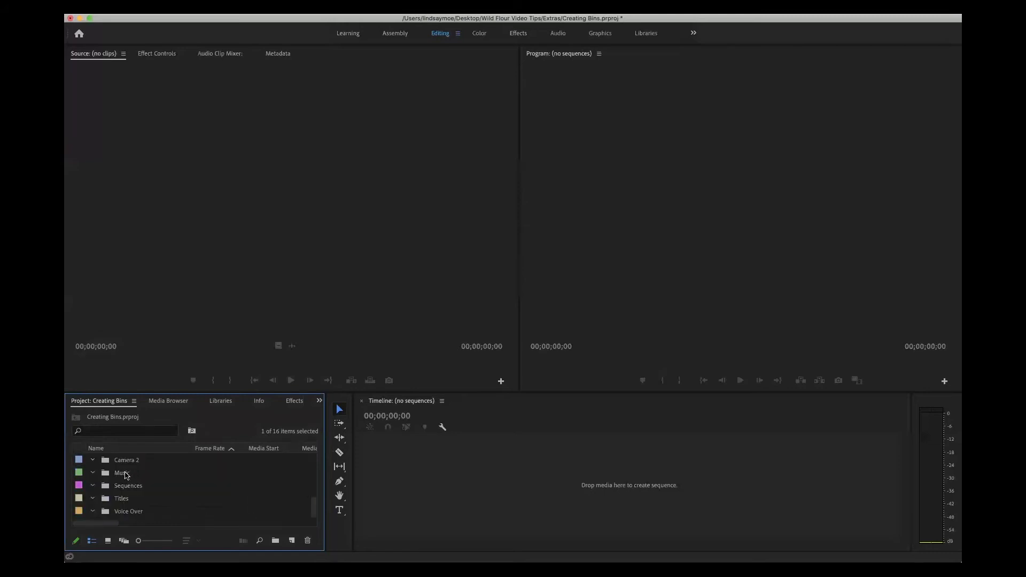
Step: Import the eleven Guacamole clips from the Desktop folder into the Camera 2 bin
left_click(106, 463)
key("super+i")
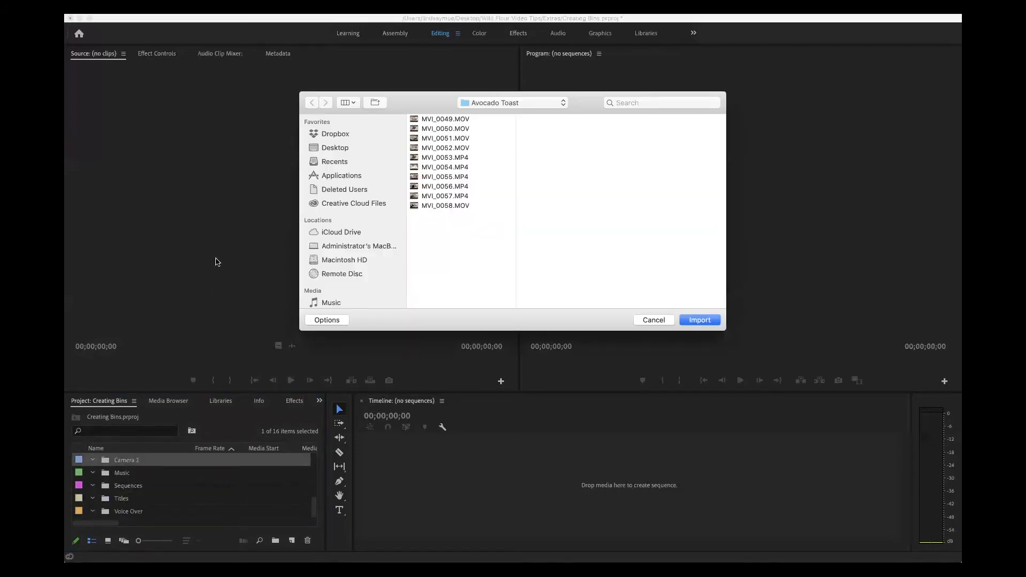
left_click(340, 147)
left_click(650, 118)
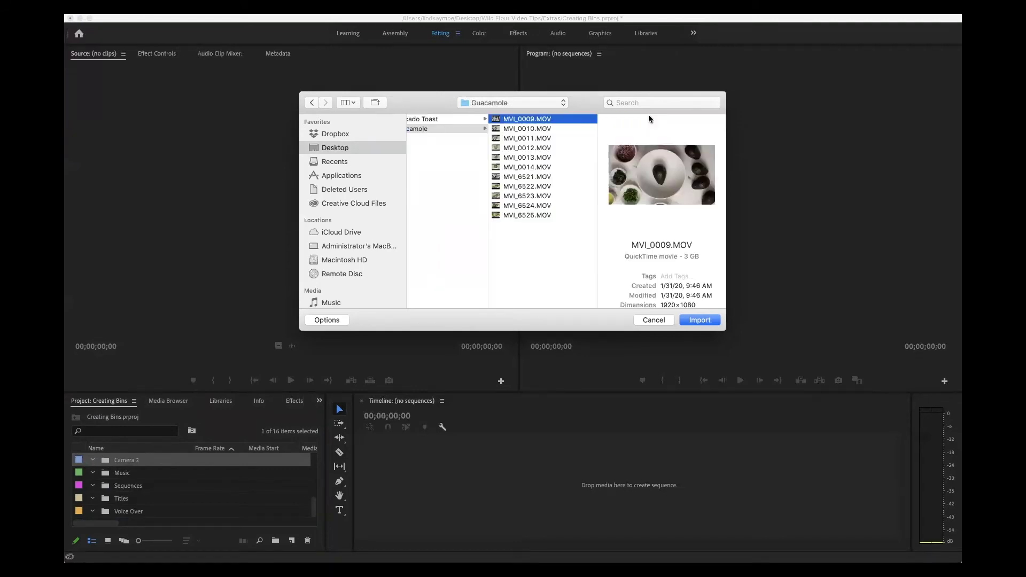
left_click(517, 214, "shift")
left_click(693, 319)
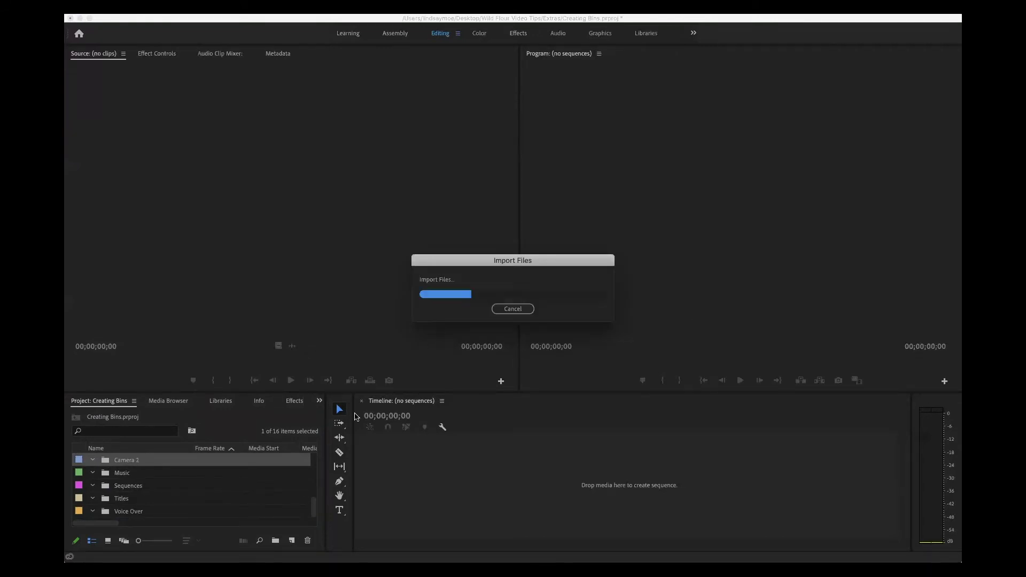
scroll(131, 483, "up", 3)
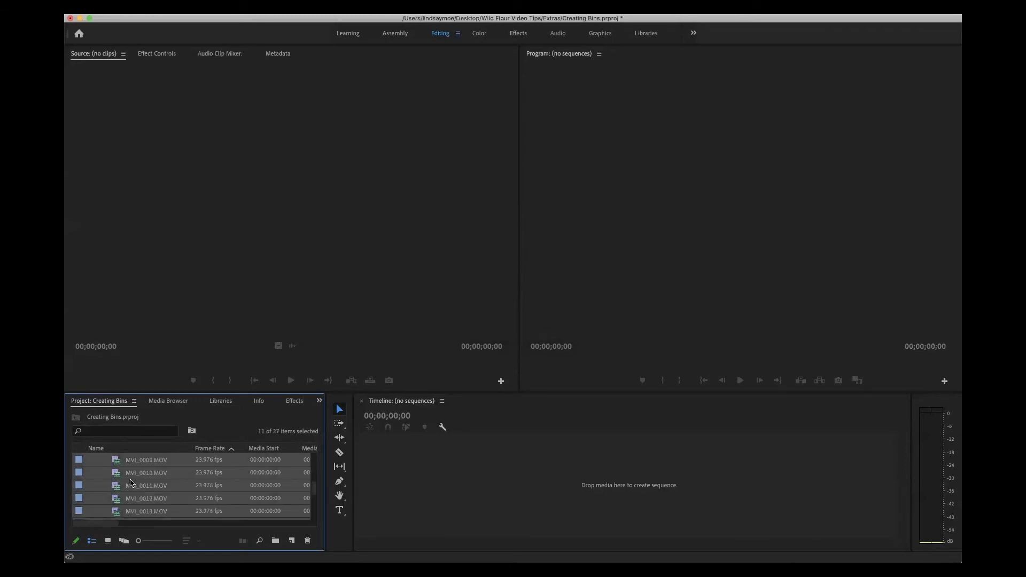
Step: Label all ten Camera 1 clips Violet, then collapse the Camera 1 bin
scroll(131, 483, "up", 3)
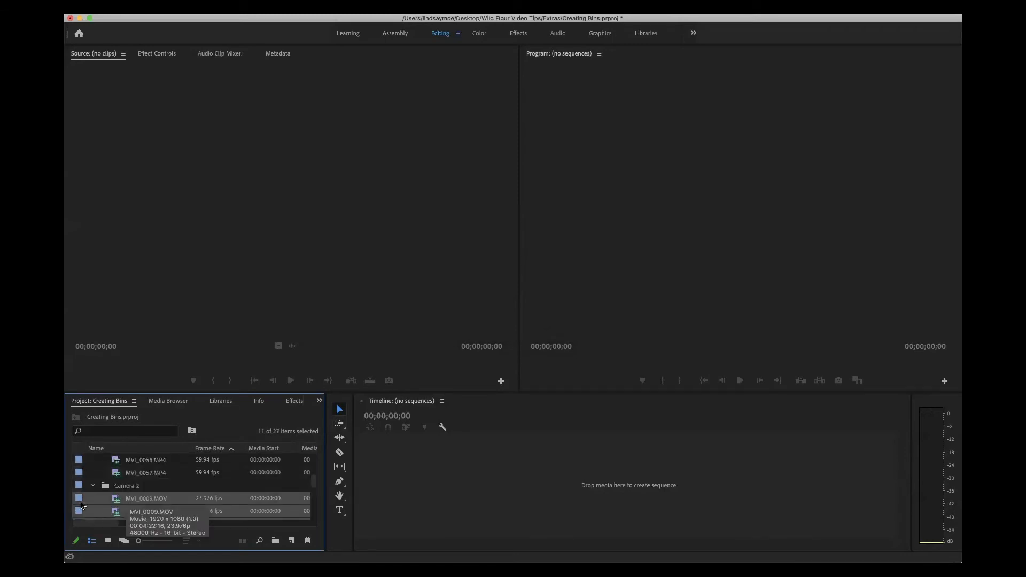
left_click(88, 476)
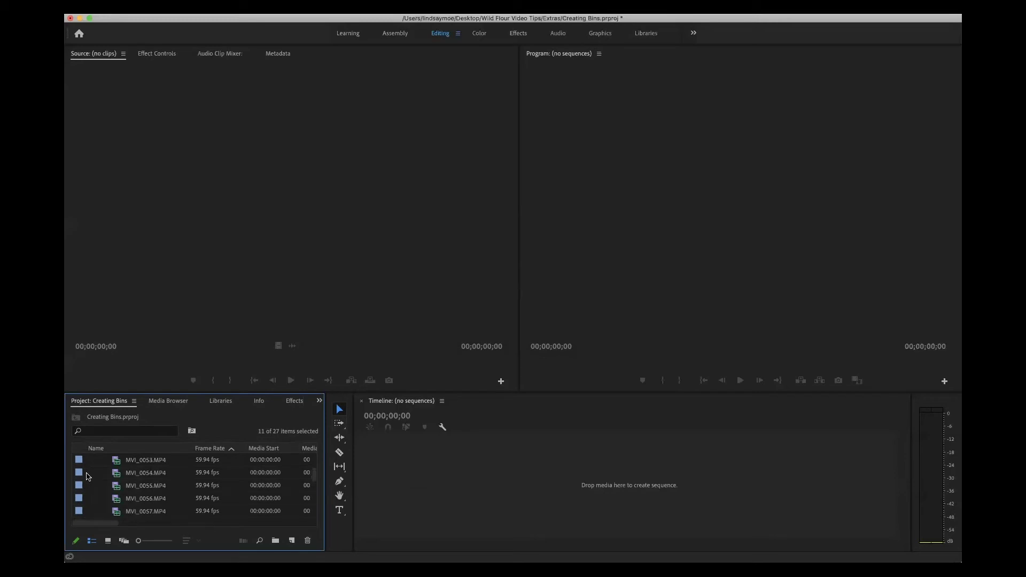
scroll(117, 473, "up", 4)
scroll(120, 472, "down", 1)
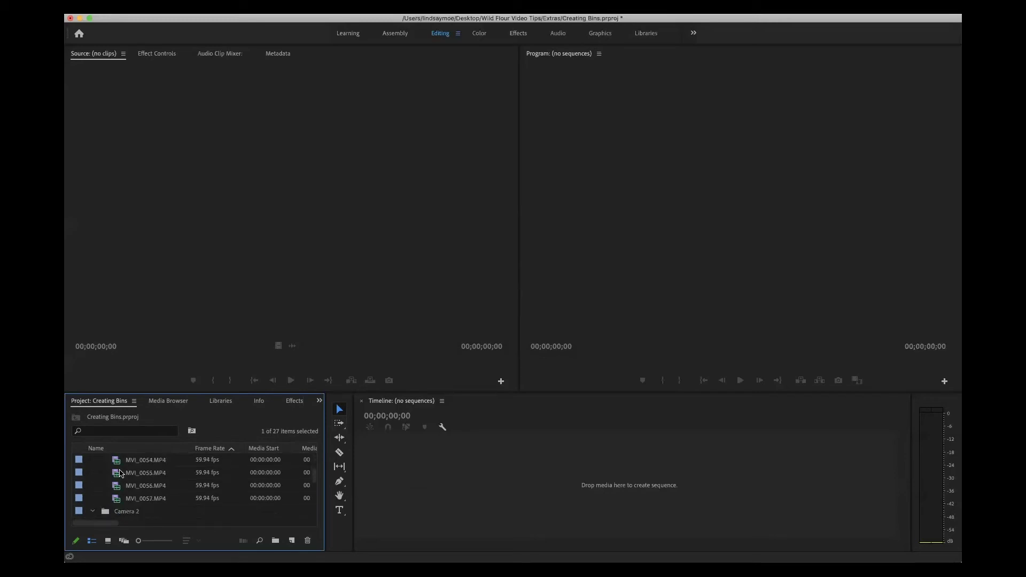
left_click(118, 501, "shift")
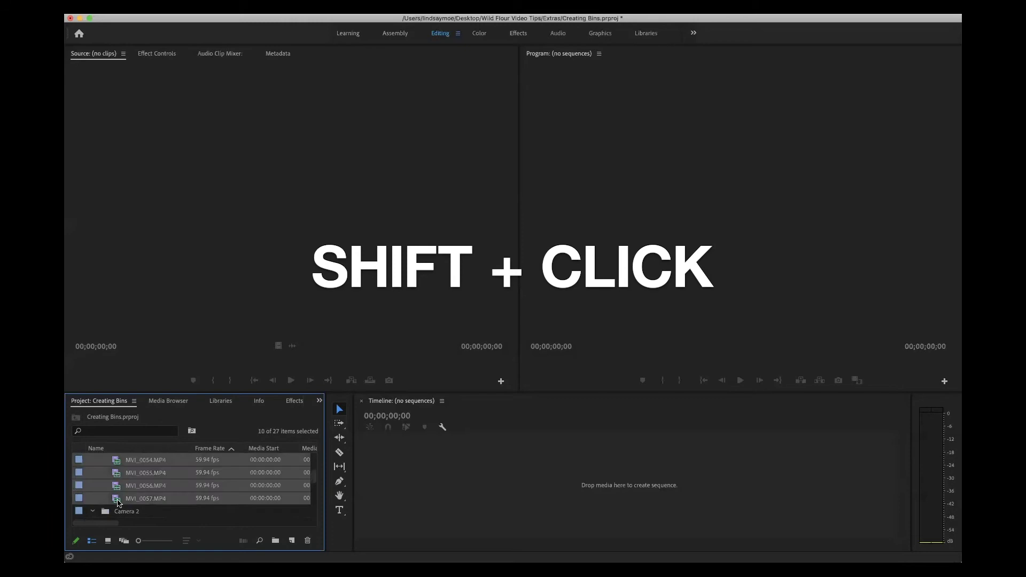
left_click(79, 497, "ctrl")
mouse_move(133, 499)
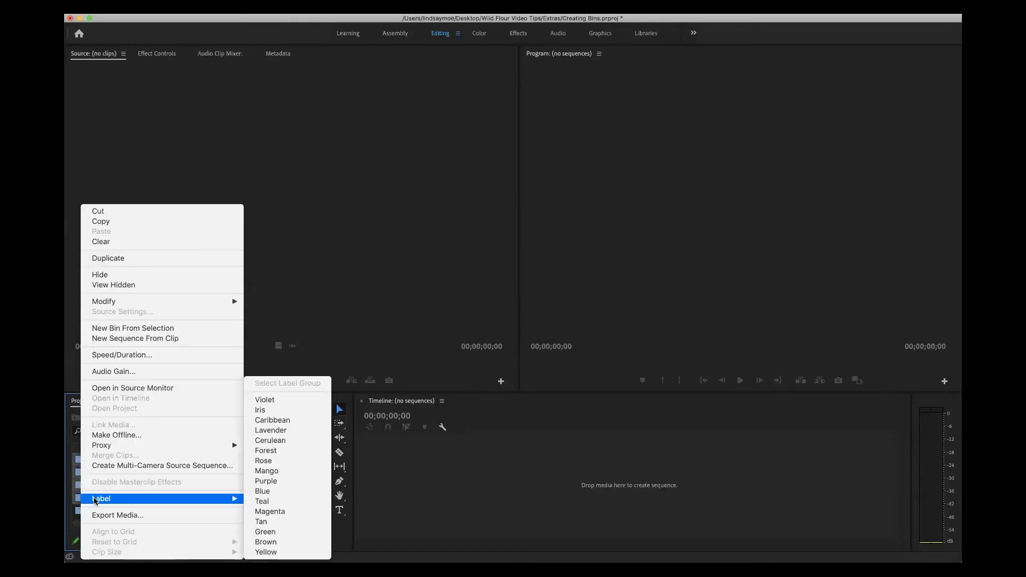
left_click(267, 399)
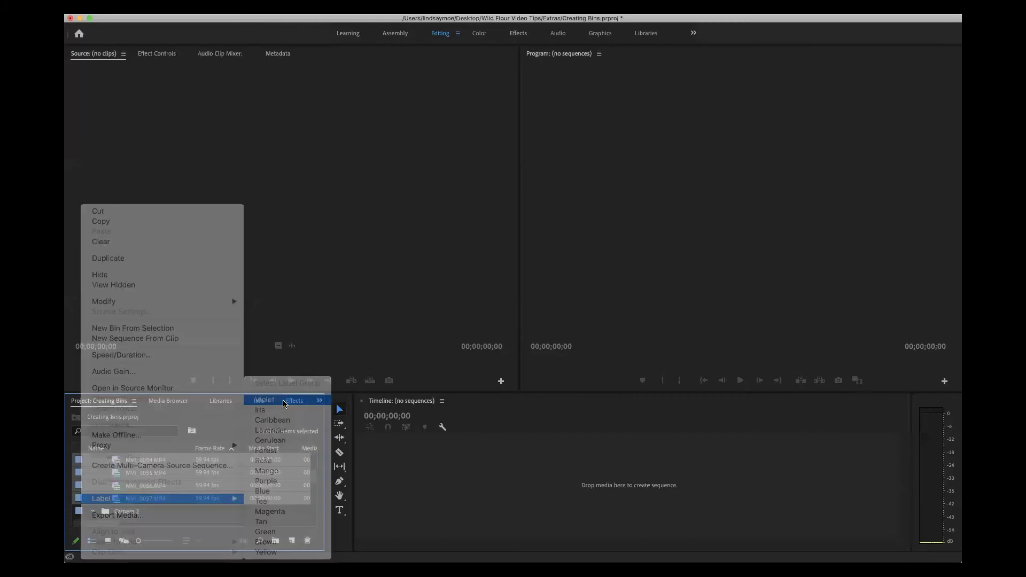
scroll(149, 479, "up", 3)
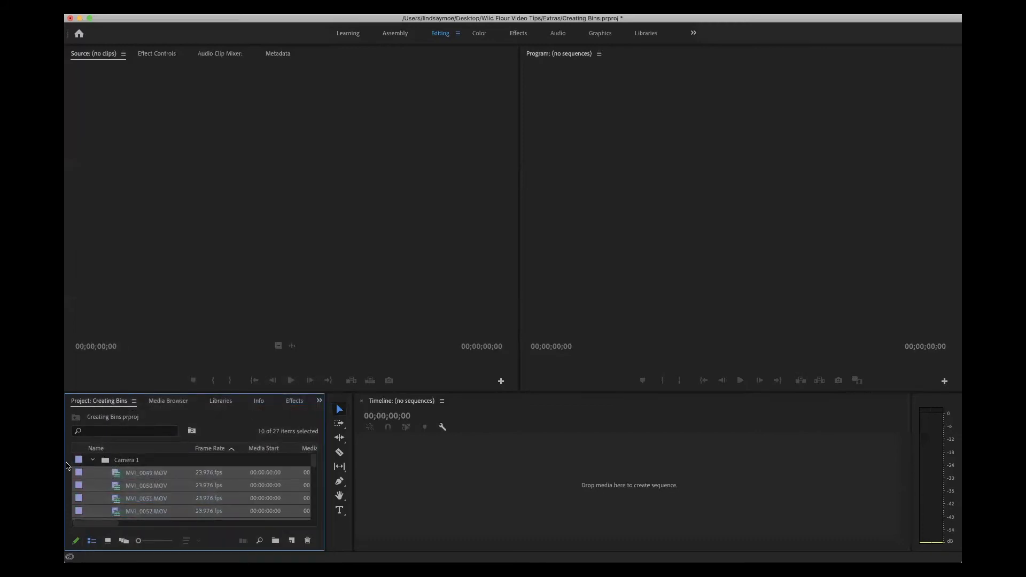
left_click(94, 460)
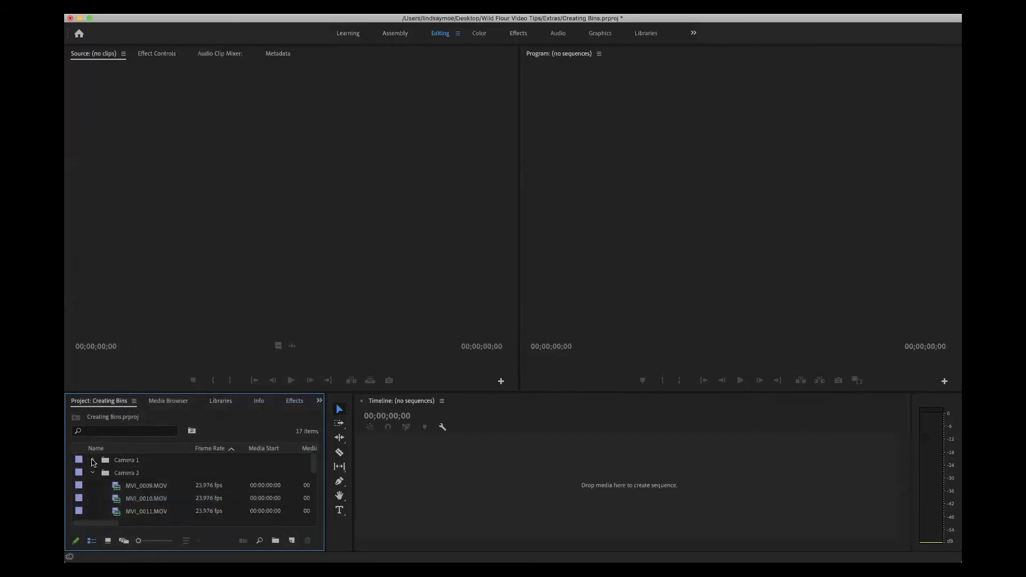
Step: Collapse Camera 2 and add a 23.976 fps sequence named 'Creating Bins' to the Sequences bin
left_click(94, 474)
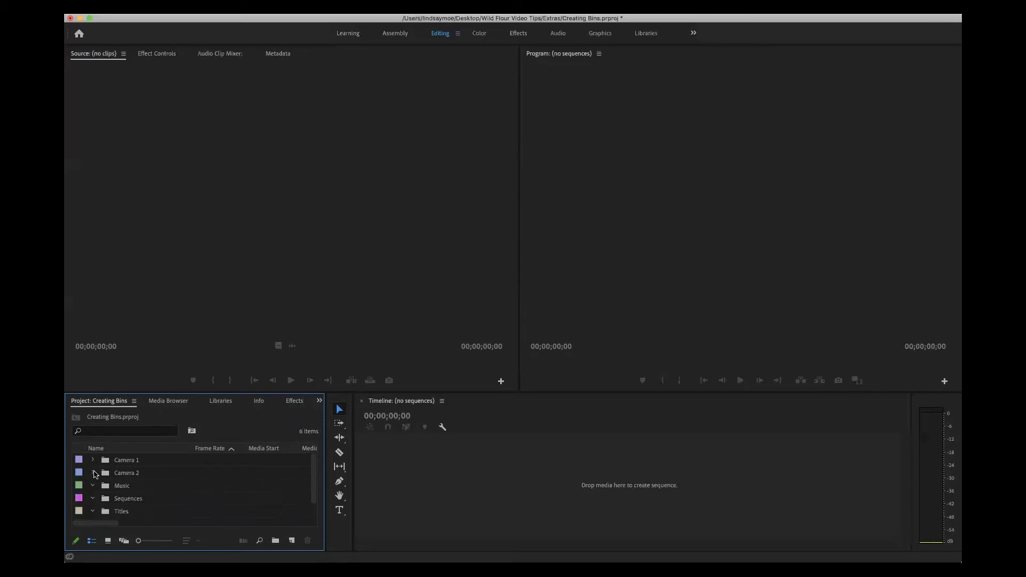
left_click(108, 500)
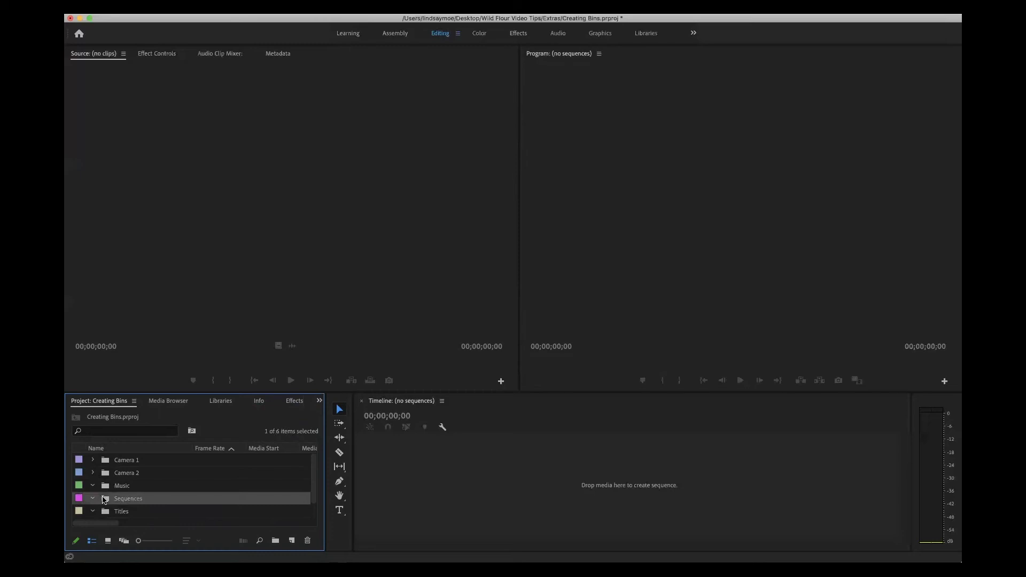
left_click(160, 7)
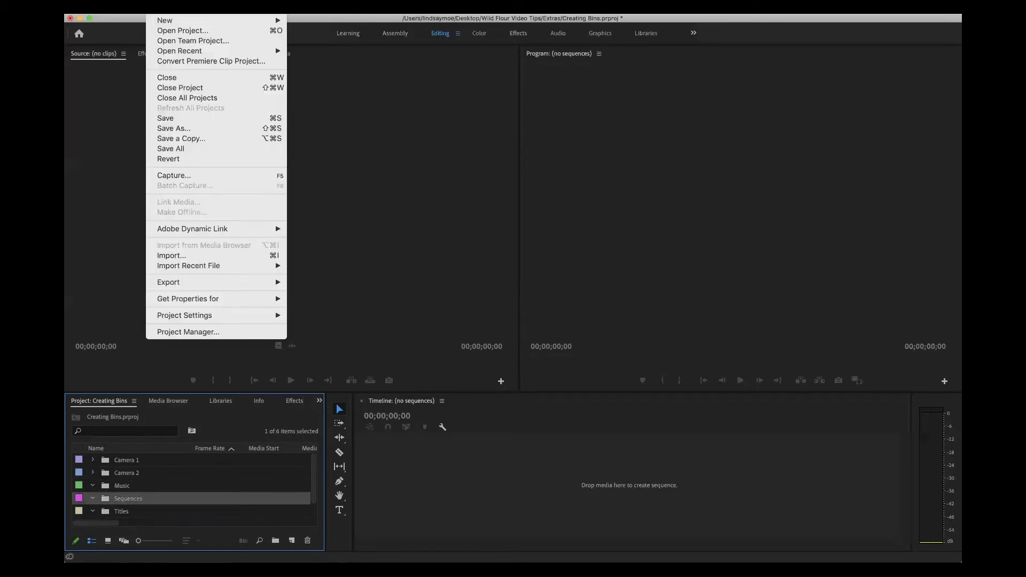
mouse_move(166, 20)
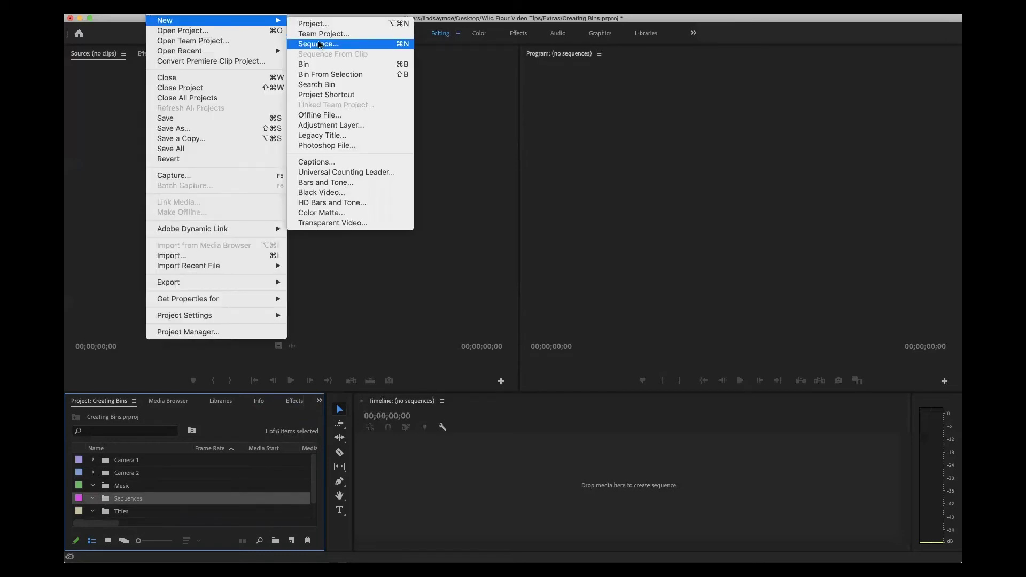
left_click(319, 44)
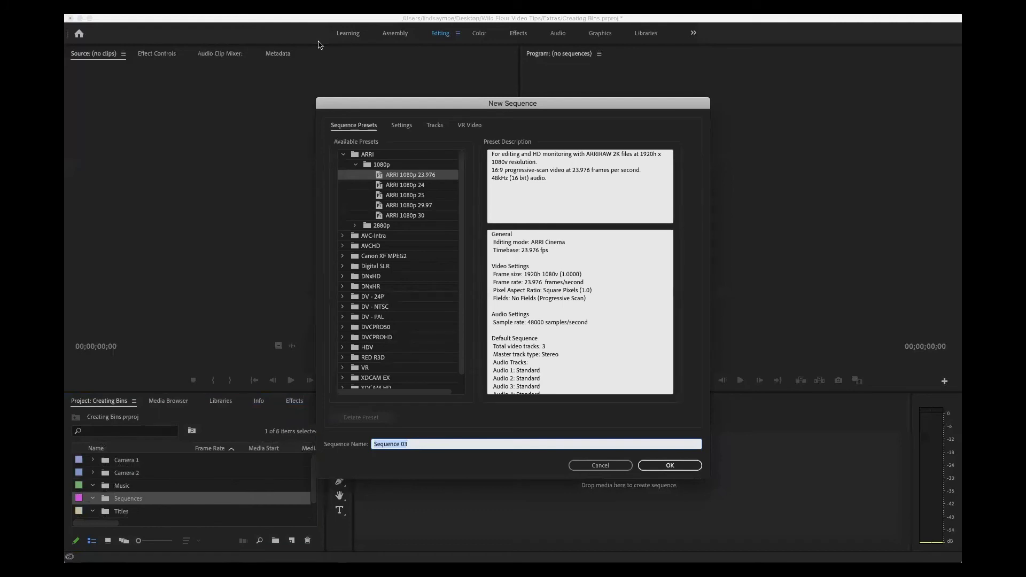
type("Creating Bins")
key("Return")
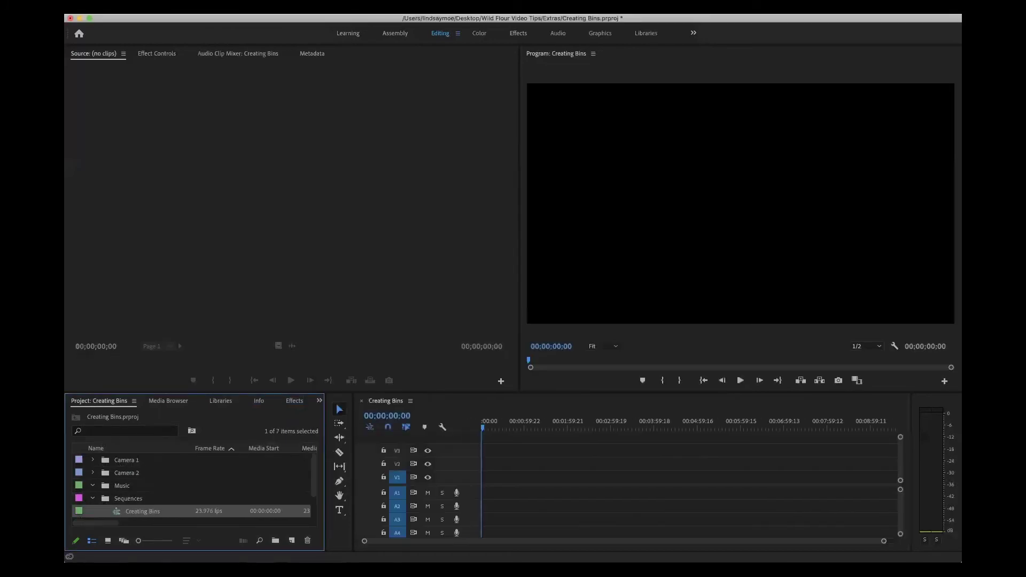
left_click(93, 461)
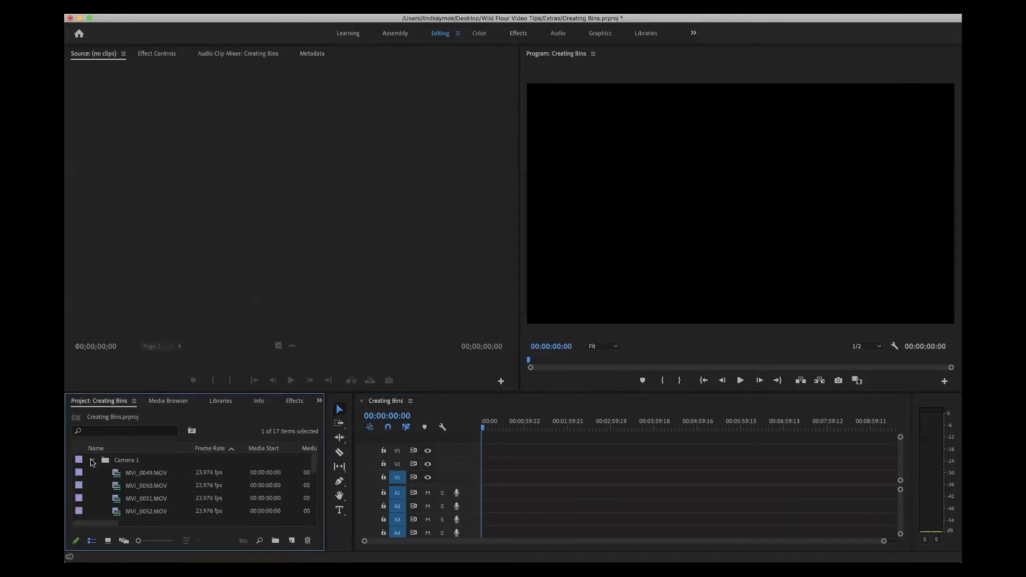
Step: Trim MVI_0049.MOV to 00:00:05:04–00:00:11:05 and place its video at the sequence start
double_click(117, 475)
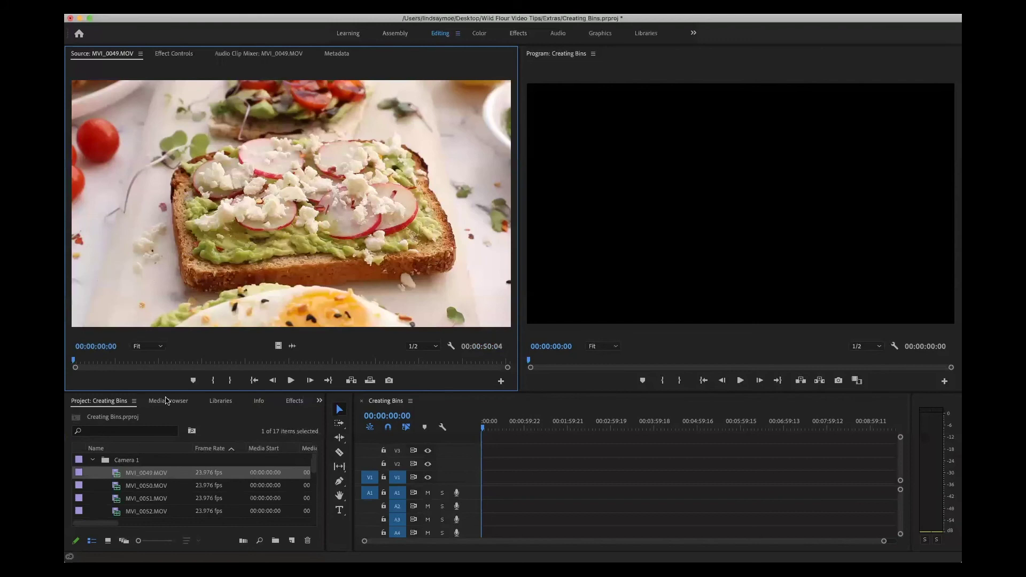
left_click_drag(88, 364, 117, 364)
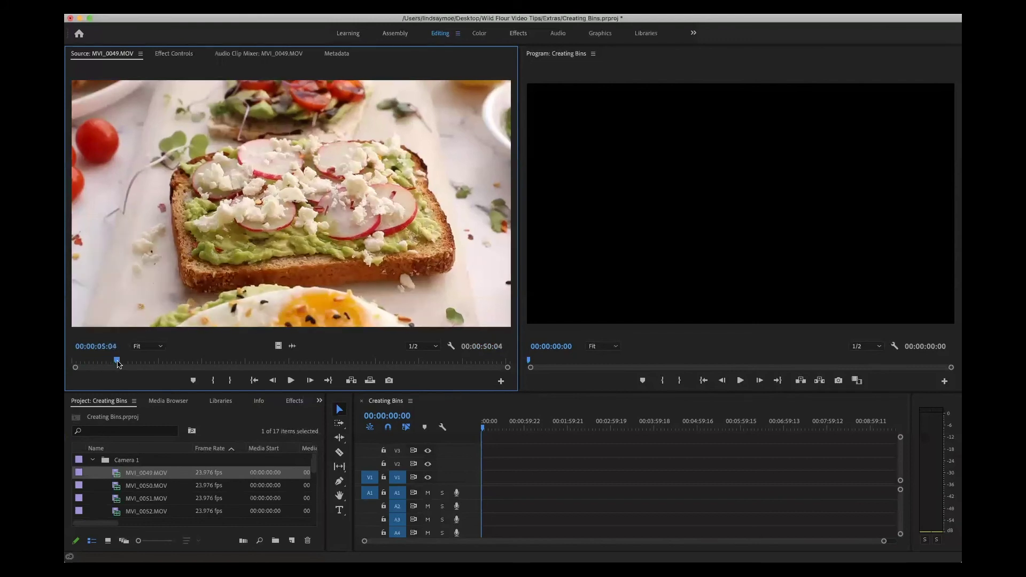
key("i")
left_click_drag(117, 363, 168, 365)
key("o")
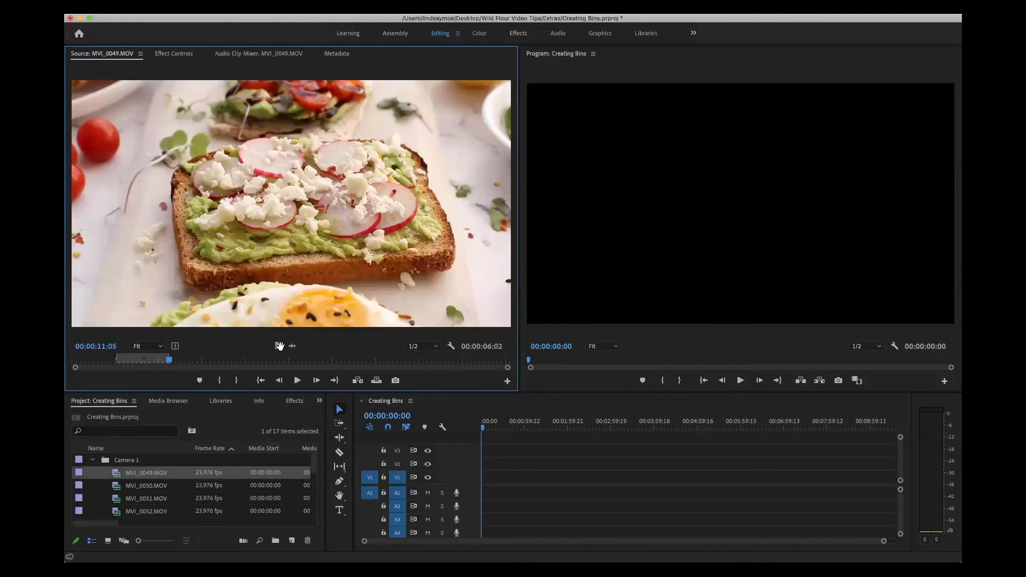
left_click_drag(277, 345, 483, 480)
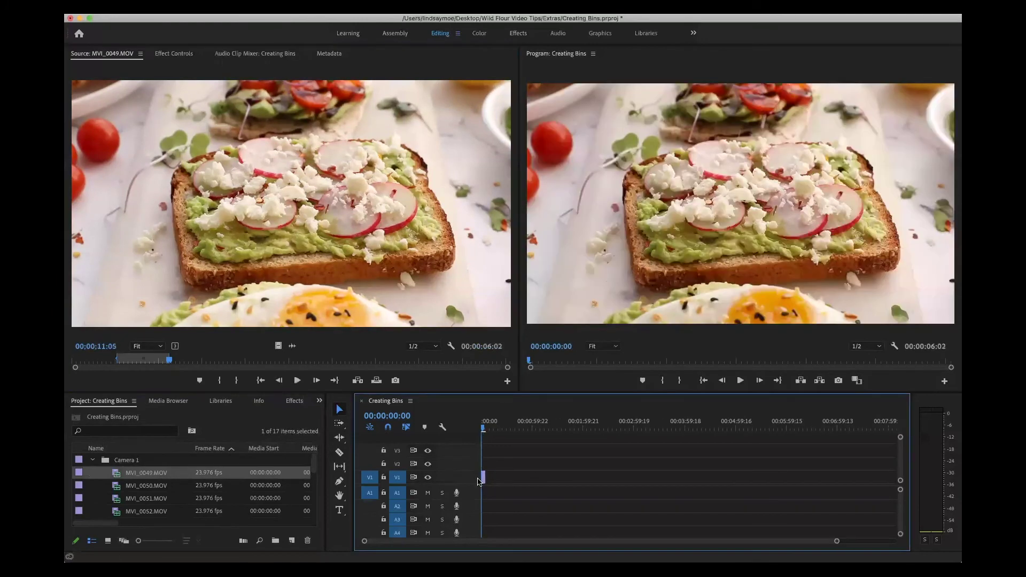
Step: Trim MVI_0009.MOV from Camera 2 to 00:00:39:14–00:00:56:16 and add its video after MVI_0049
left_click(92, 460)
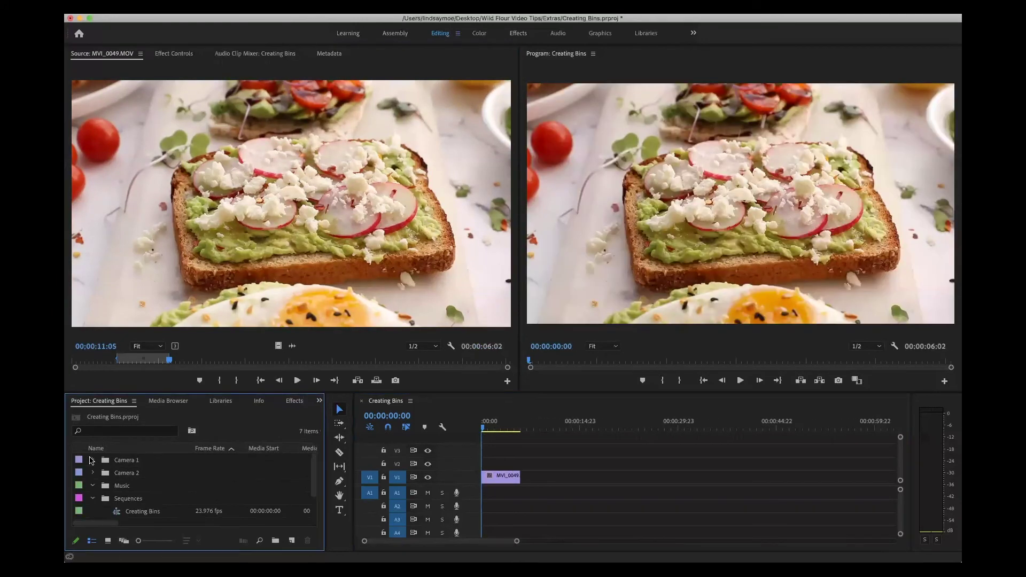
left_click(92, 472)
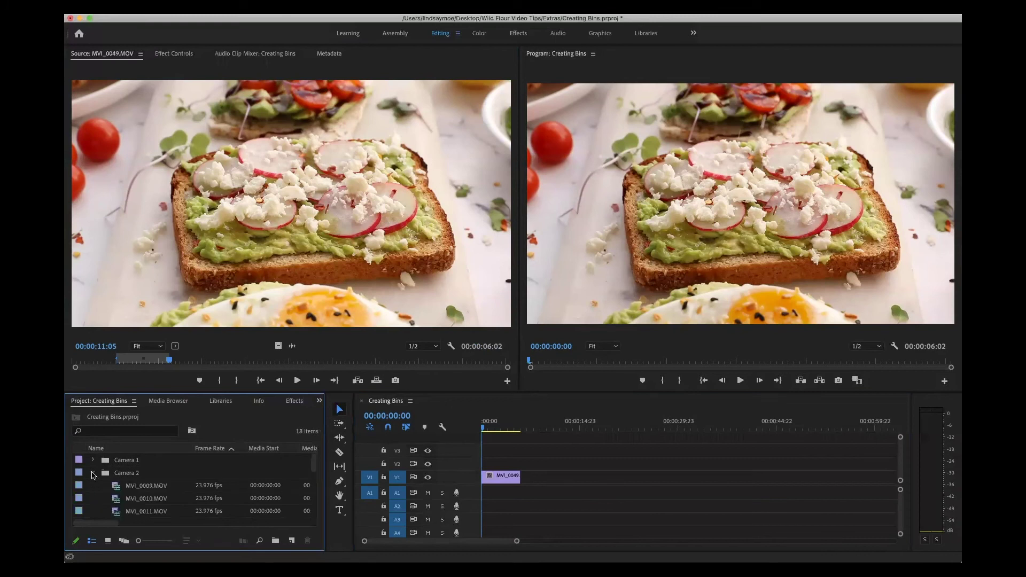
double_click(117, 487)
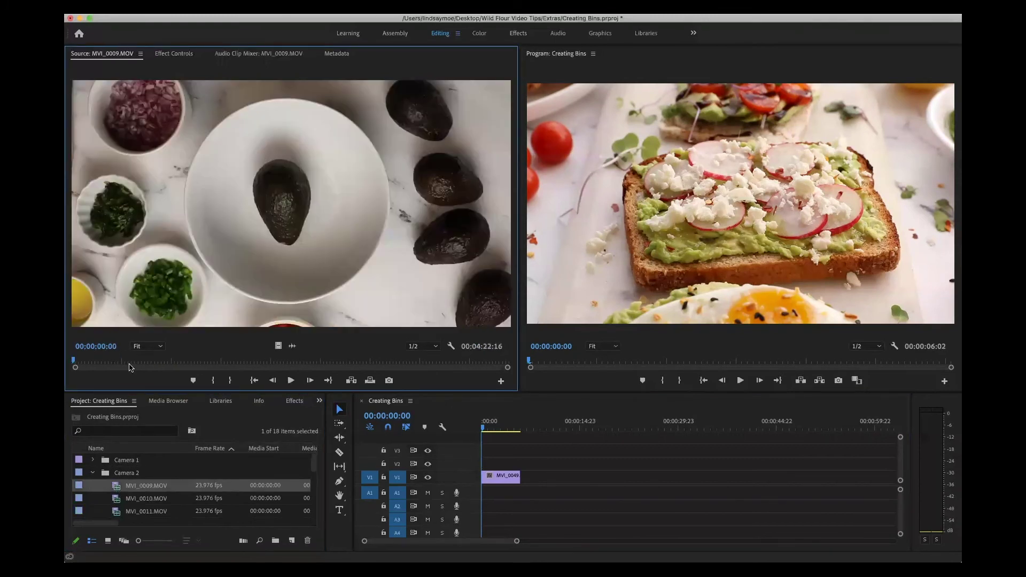
left_click(135, 363)
key("i")
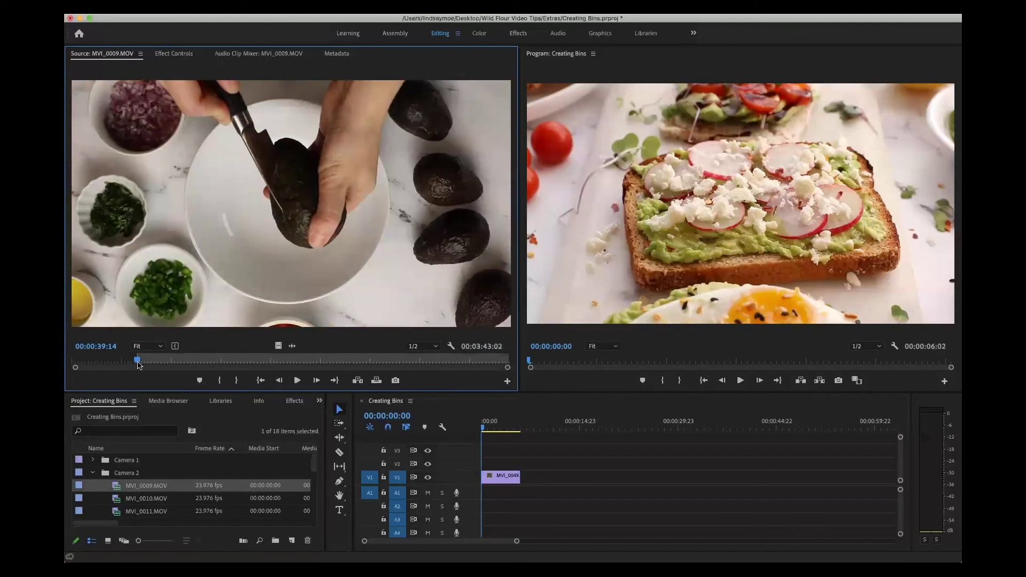
left_click_drag(138, 365, 167, 365)
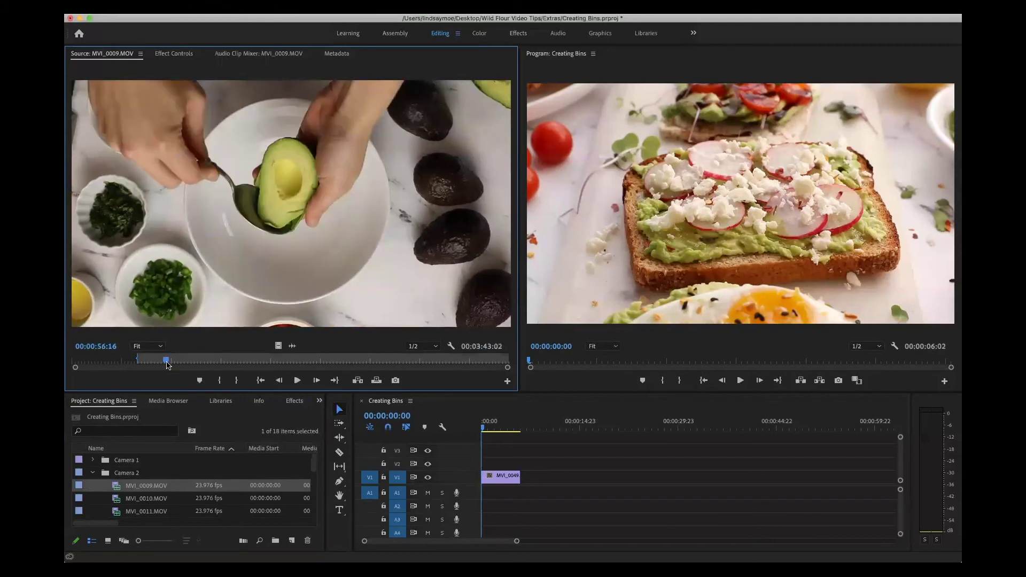
key("o")
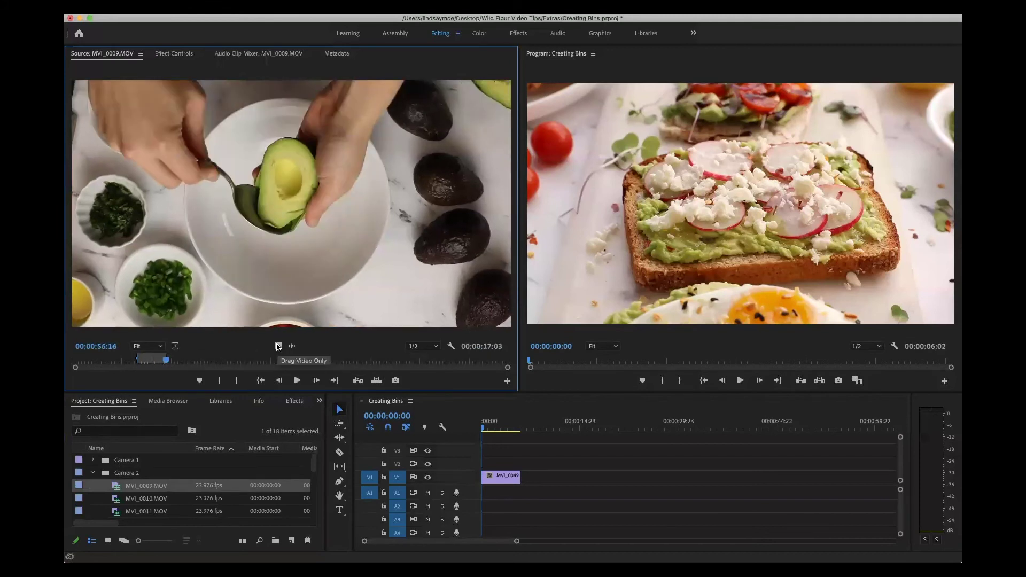
left_click_drag(279, 346, 525, 474)
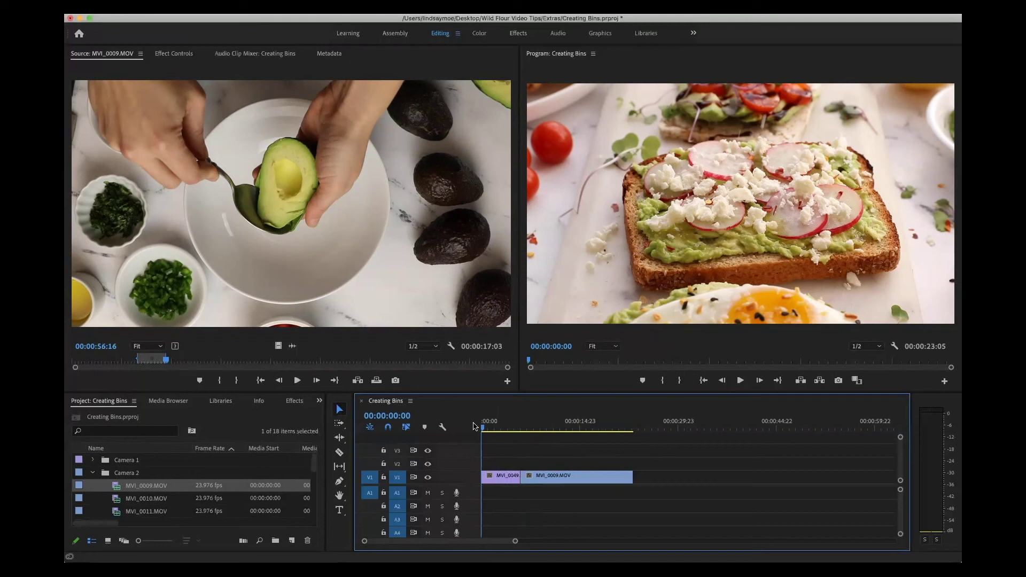
left_click(509, 425)
Step: Select MVI_0009.MOV in the sequence and set its Rotation to 180 in the Effects workspace
mouse_move(509, 426)
left_mouse_down()
mouse_move(556, 426)
mouse_move(506, 429)
left_mouse_up()
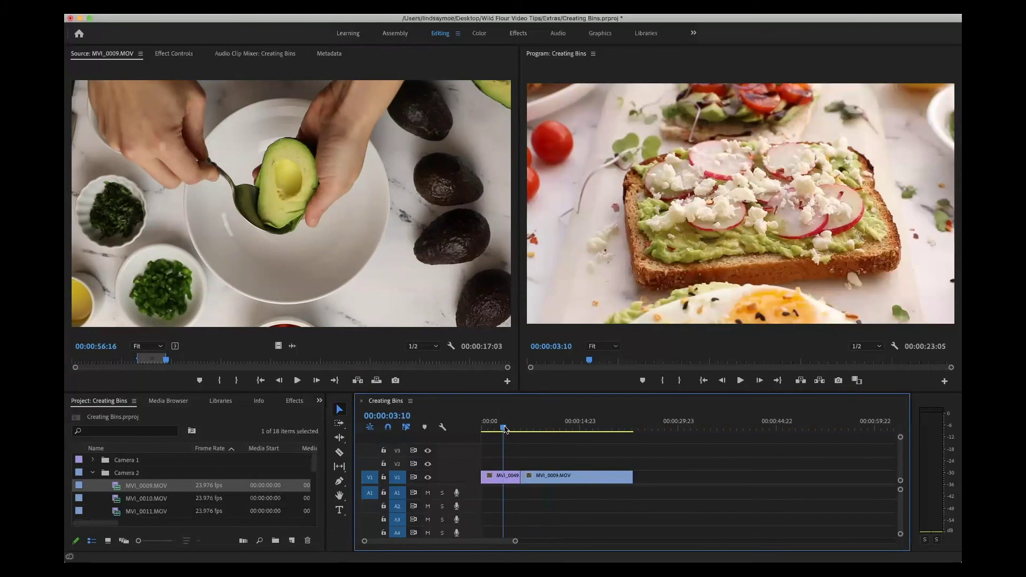
left_click(525, 427)
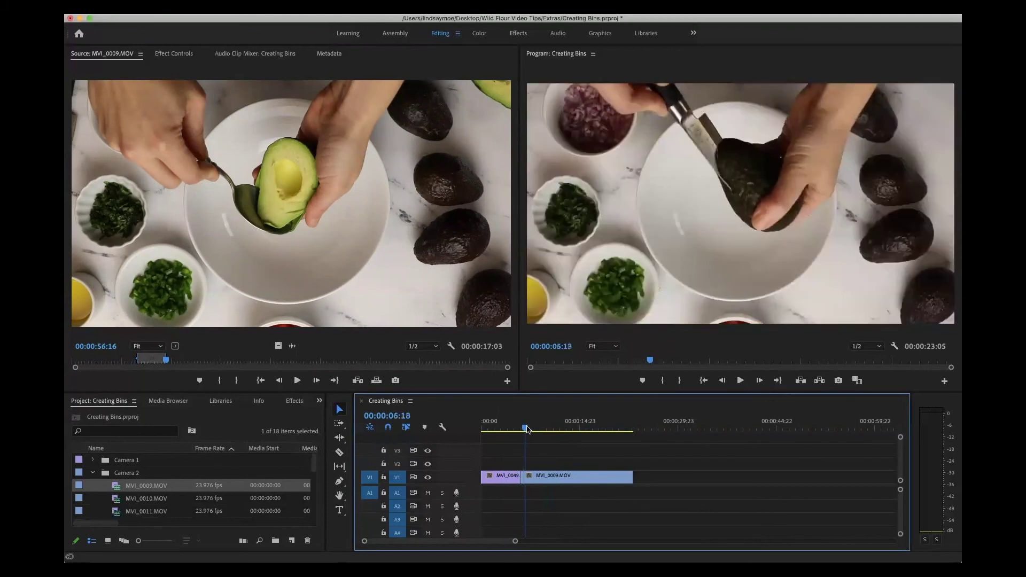
left_click_drag(527, 428, 531, 427)
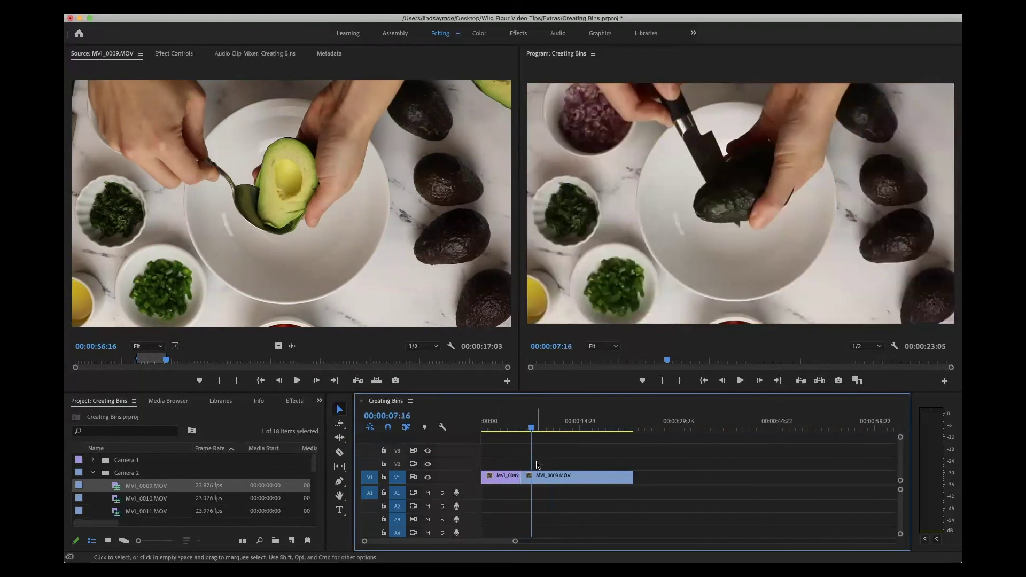
left_click_drag(537, 462, 572, 484)
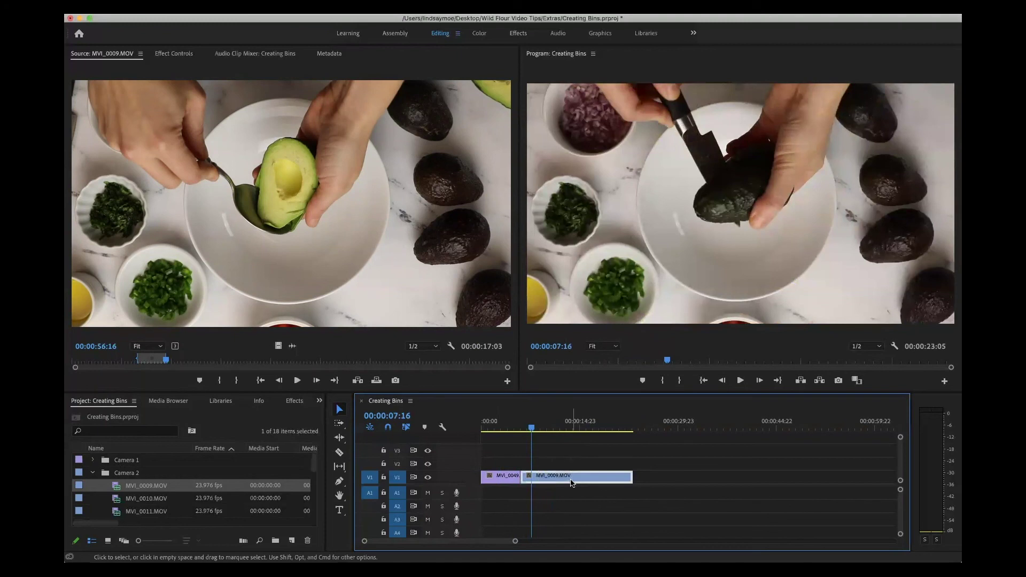
left_click(517, 33)
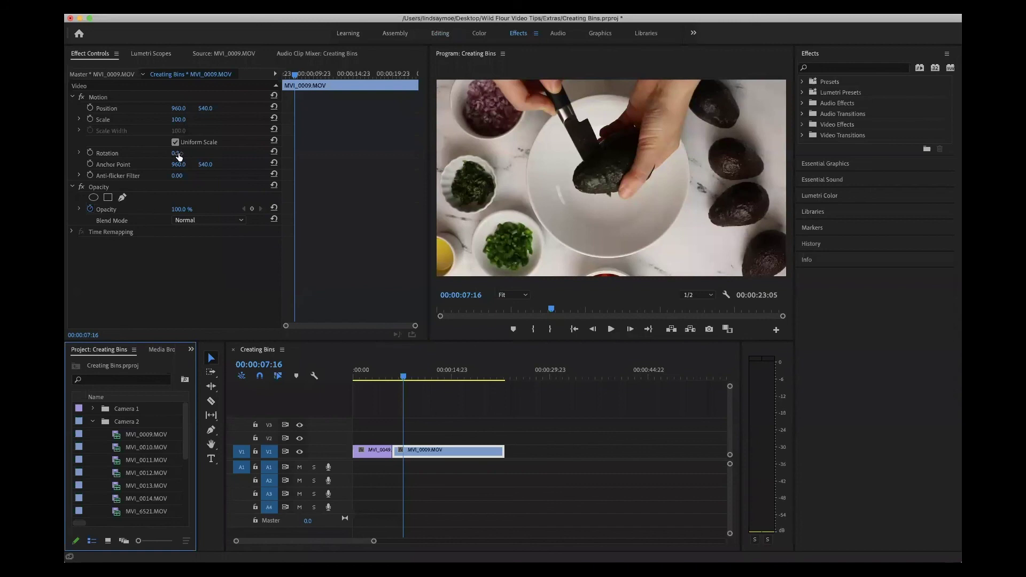
left_click(181, 152)
key("Return")
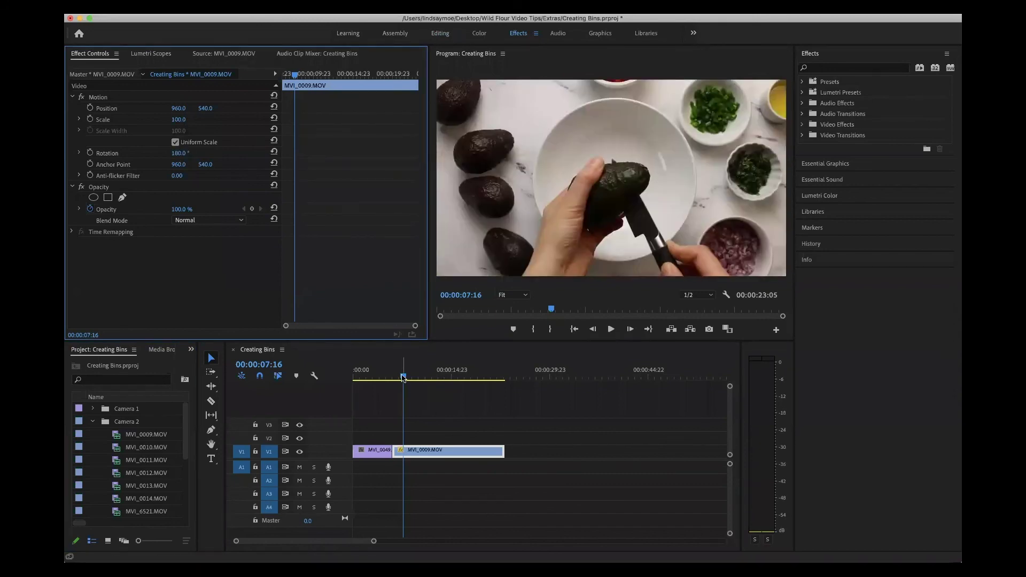
left_click(393, 377)
left_click(376, 378)
mouse_move(378, 378)
left_mouse_down()
mouse_move(426, 378)
mouse_move(383, 380)
left_mouse_up()
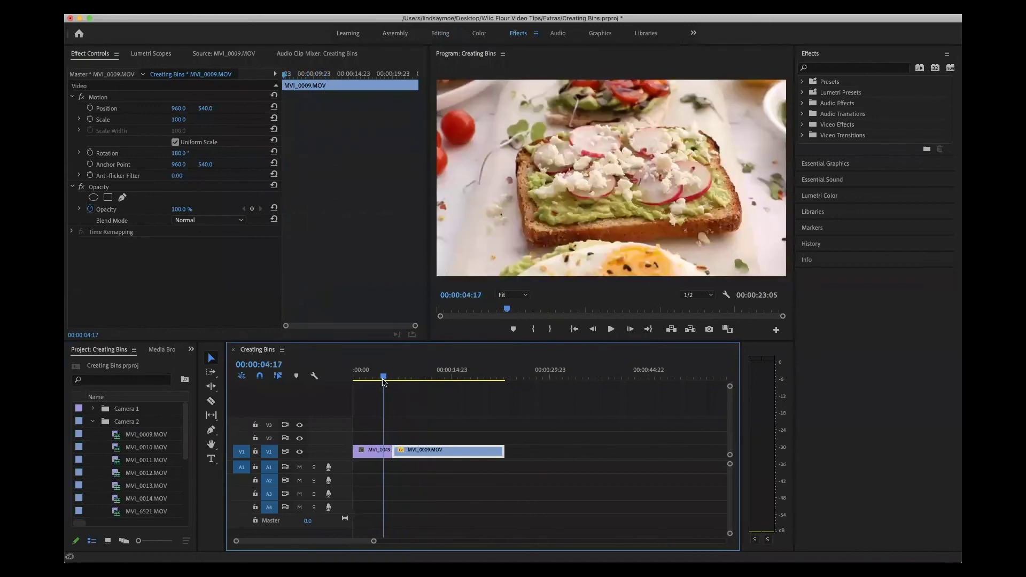